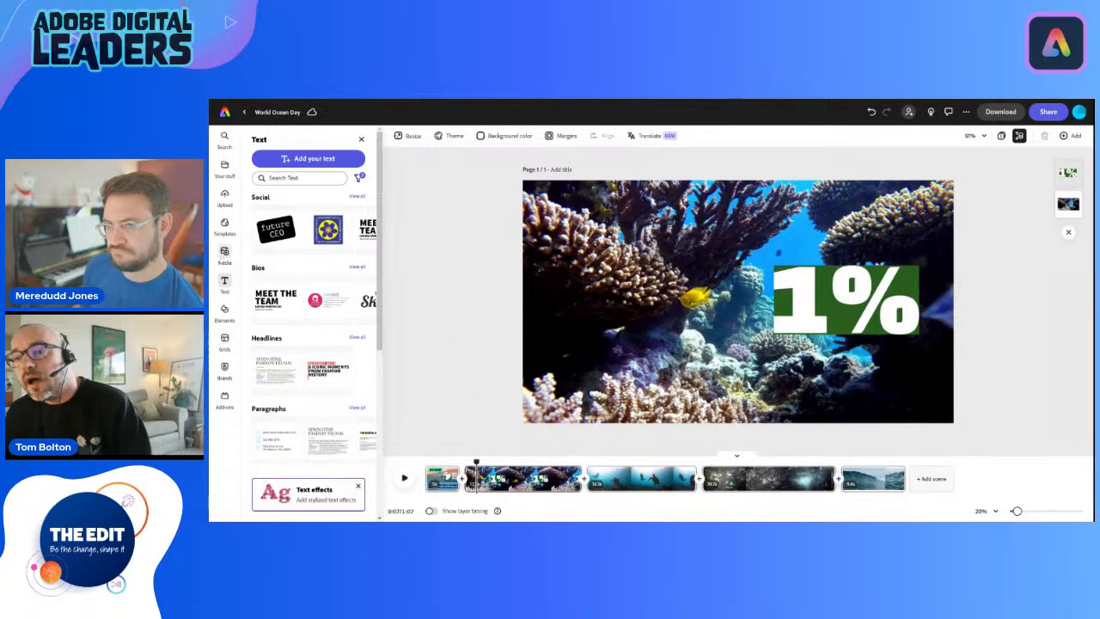
Step: Search the audio library for "inspiring"
left_click(224, 253)
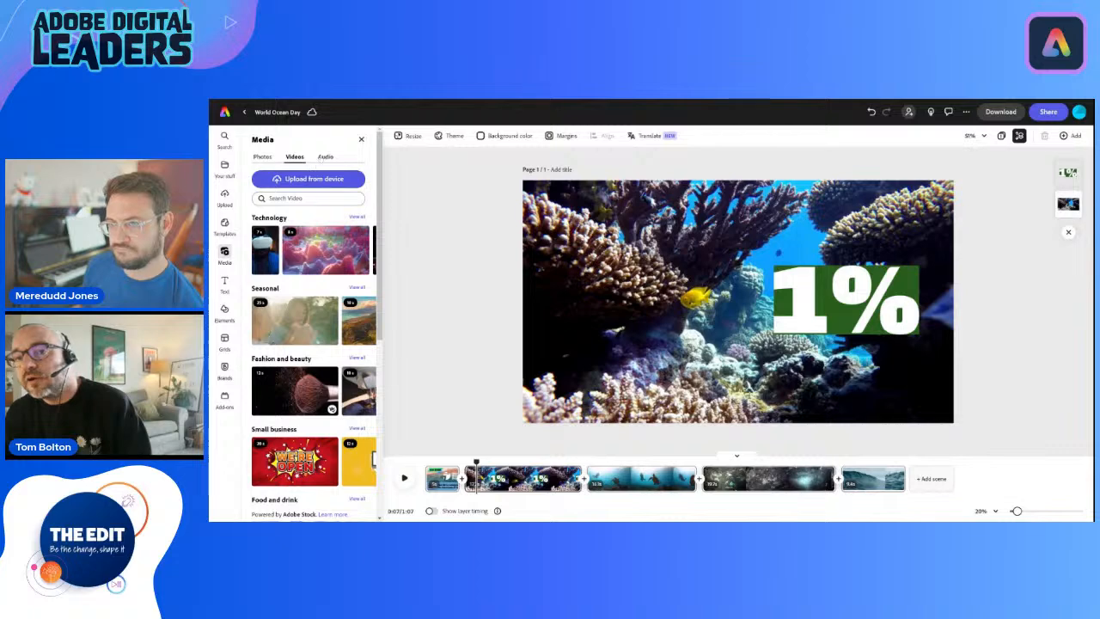
left_click(323, 157)
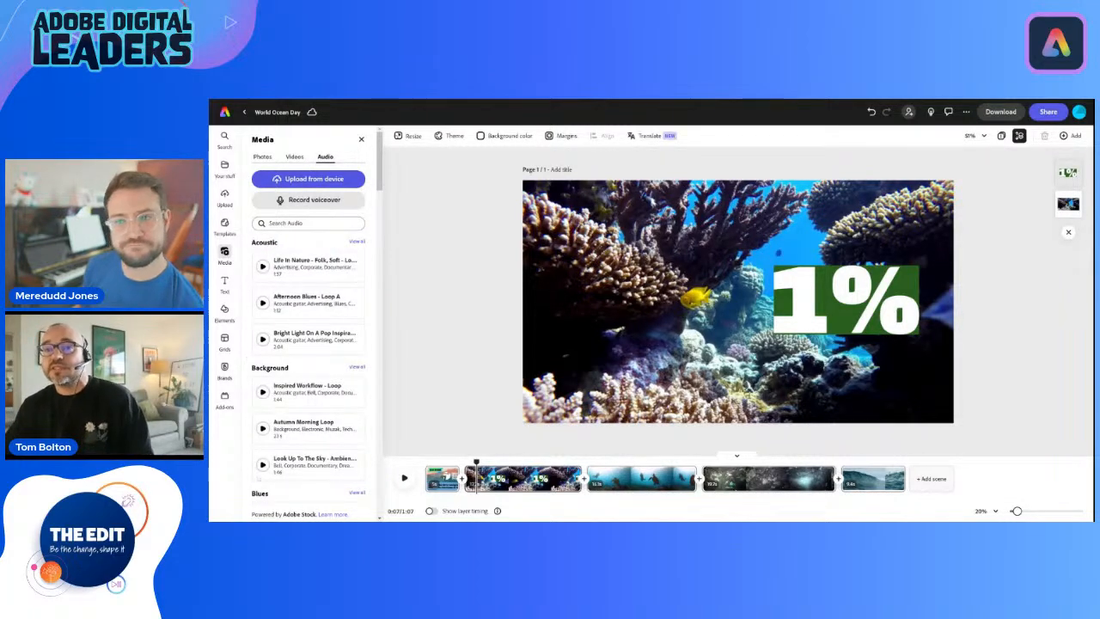
left_click(308, 223)
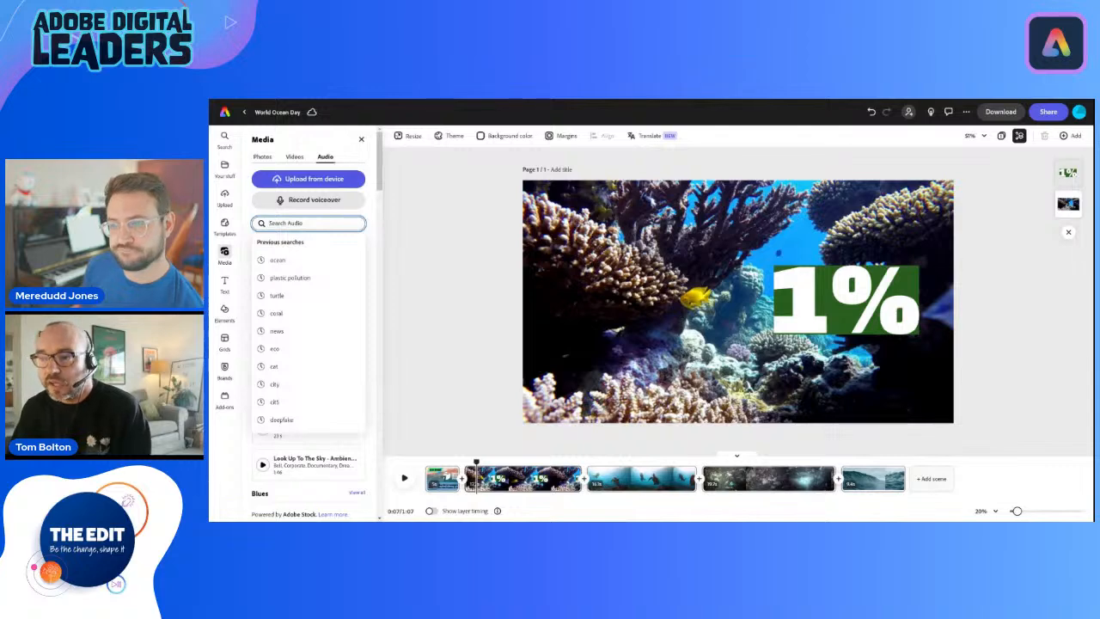
type("inspiring")
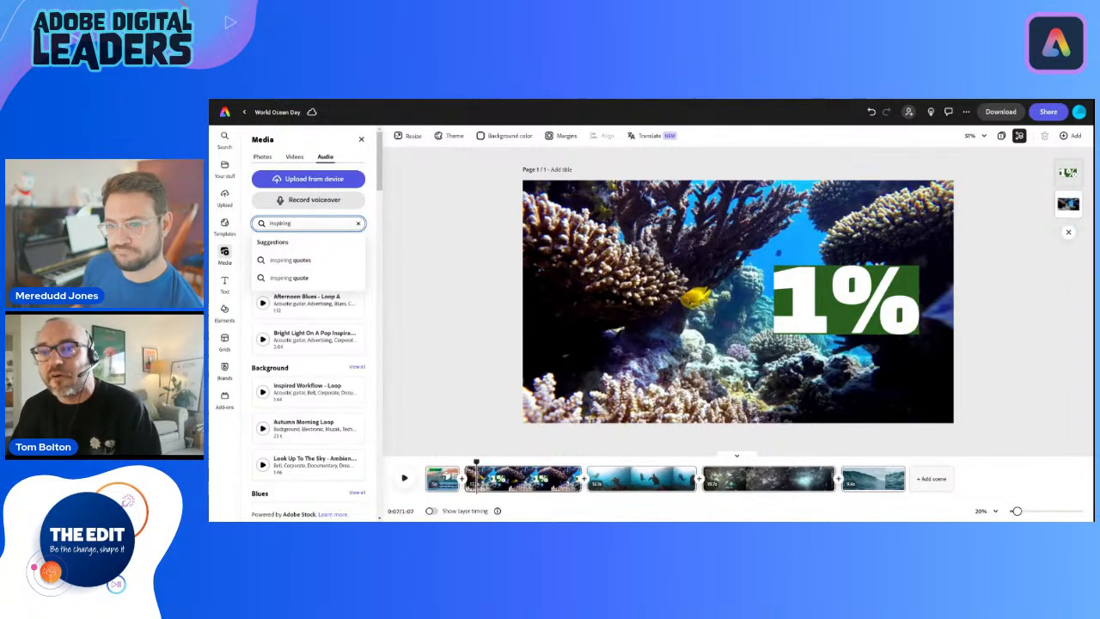
key("Return")
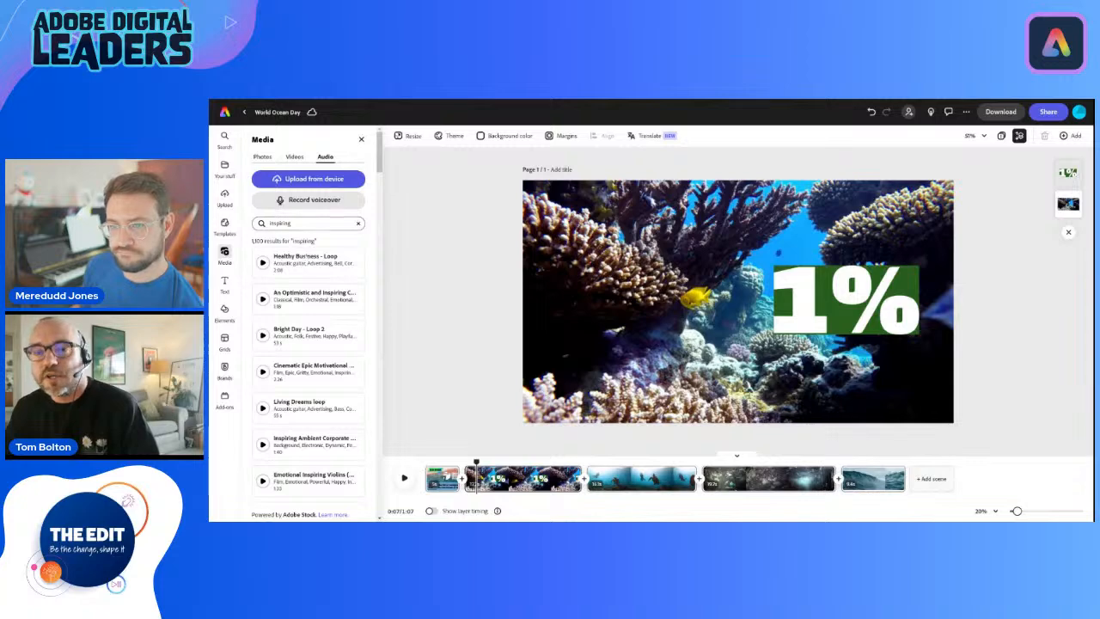
Step: Preview the "An Optimistic and Inspiring Classic" track and add it to the video as background music
left_click(263, 298)
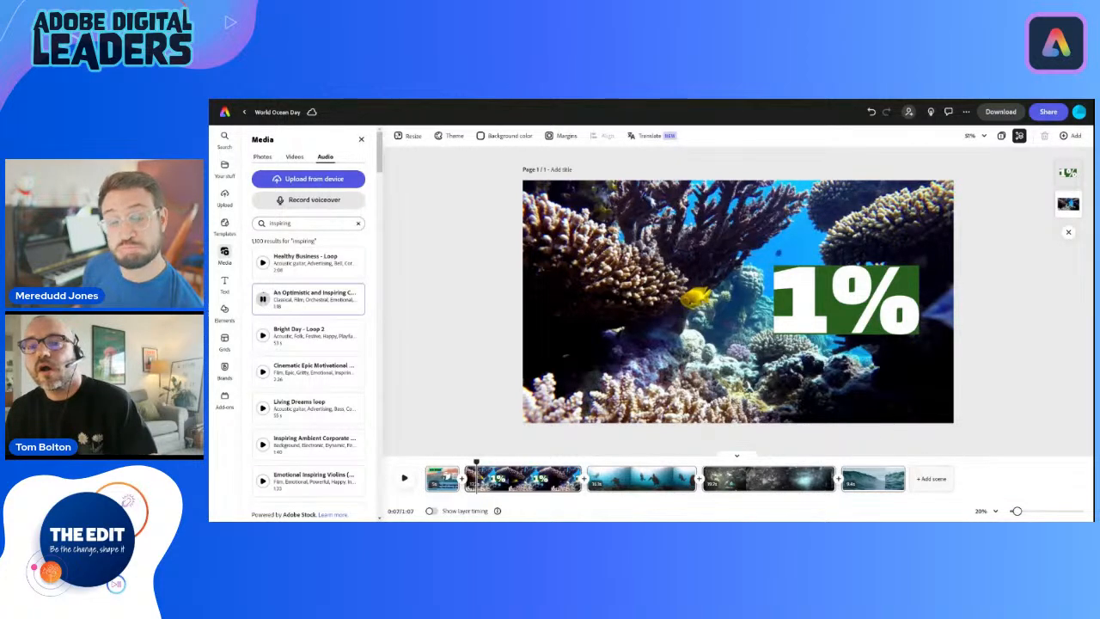
left_click(264, 300)
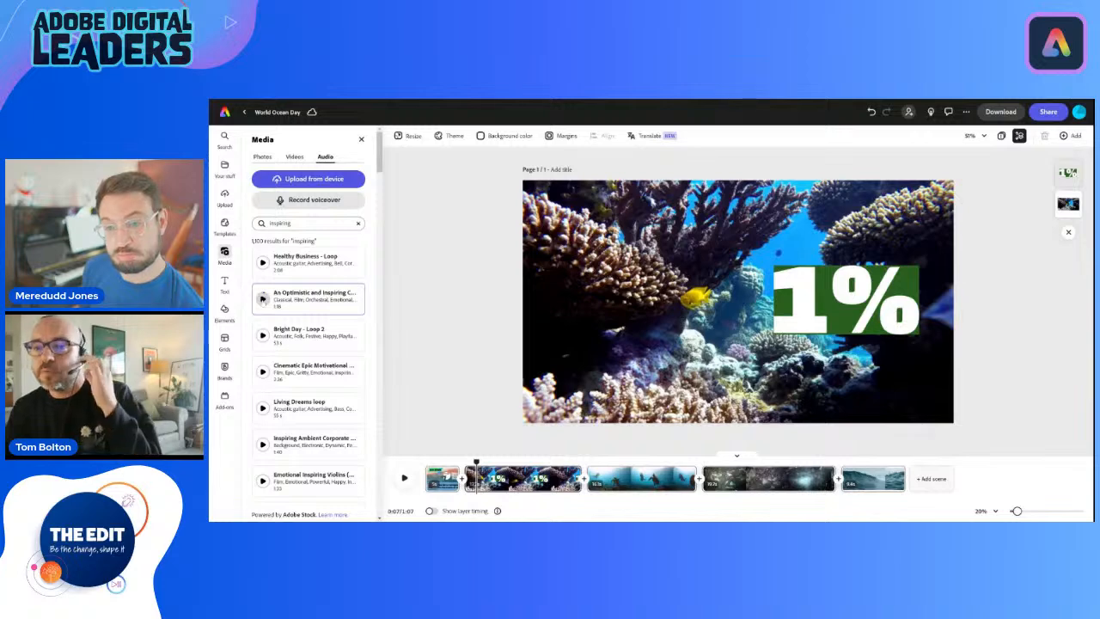
left_click(316, 300)
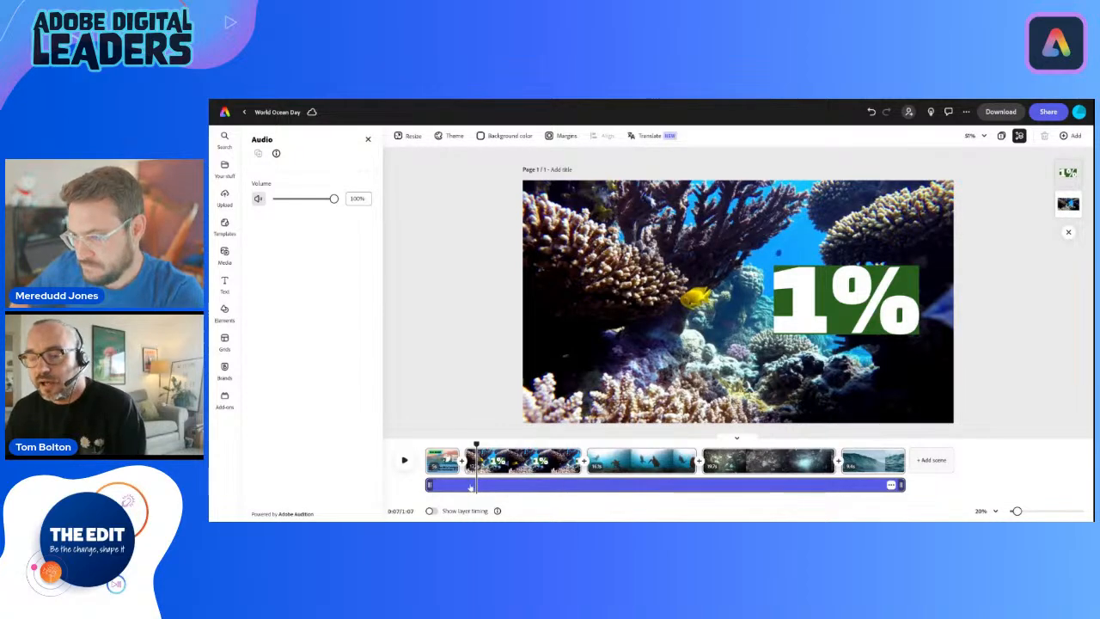
Step: Record a voiceover of about 6.6 s with the default microphone, starting at about 0:06 in the 1% coral reef scene
left_click_drag(477, 442, 473, 442)
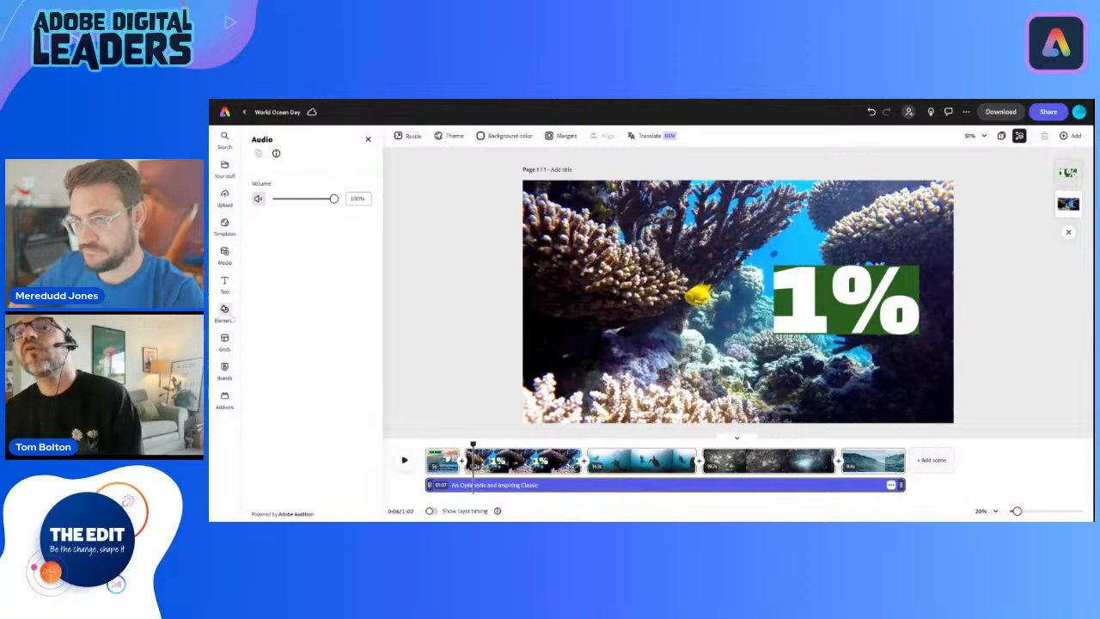
left_click(224, 252)
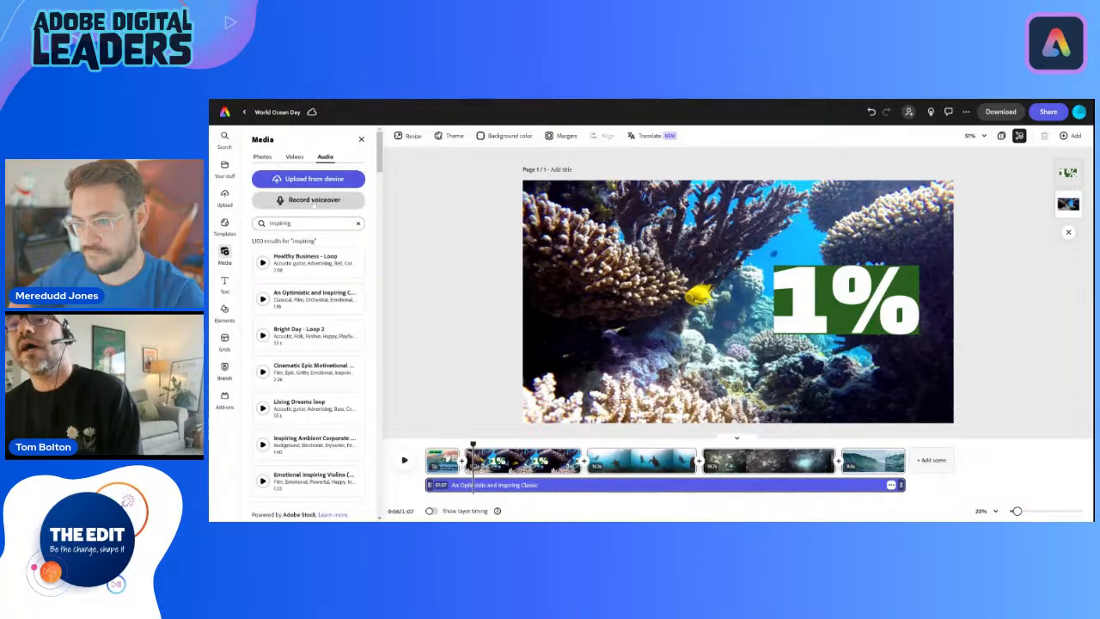
left_click(307, 200)
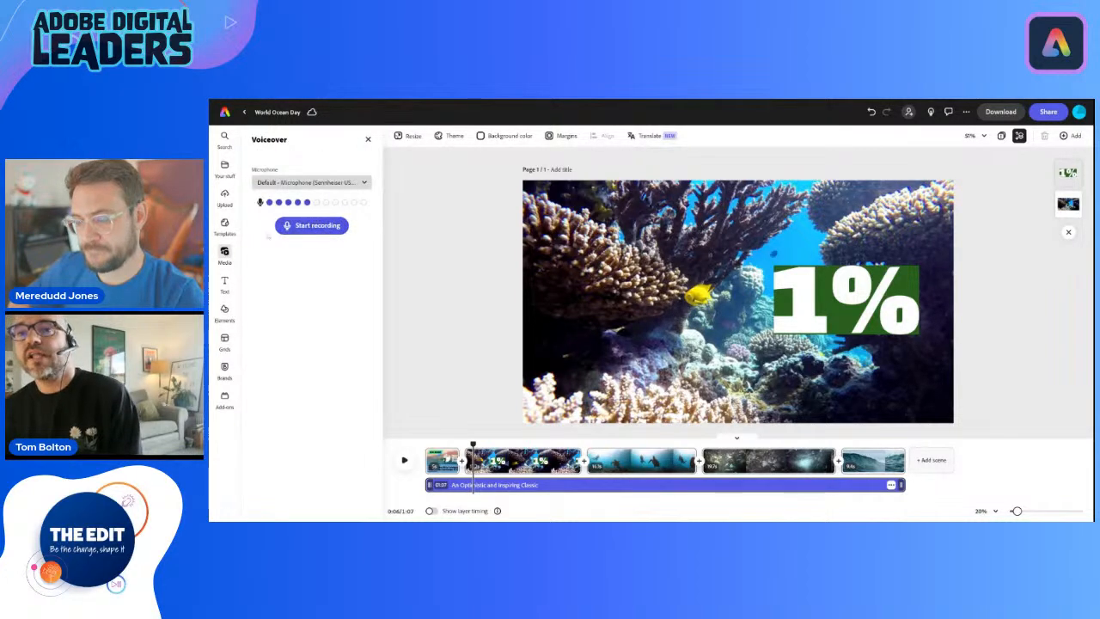
left_click(316, 226)
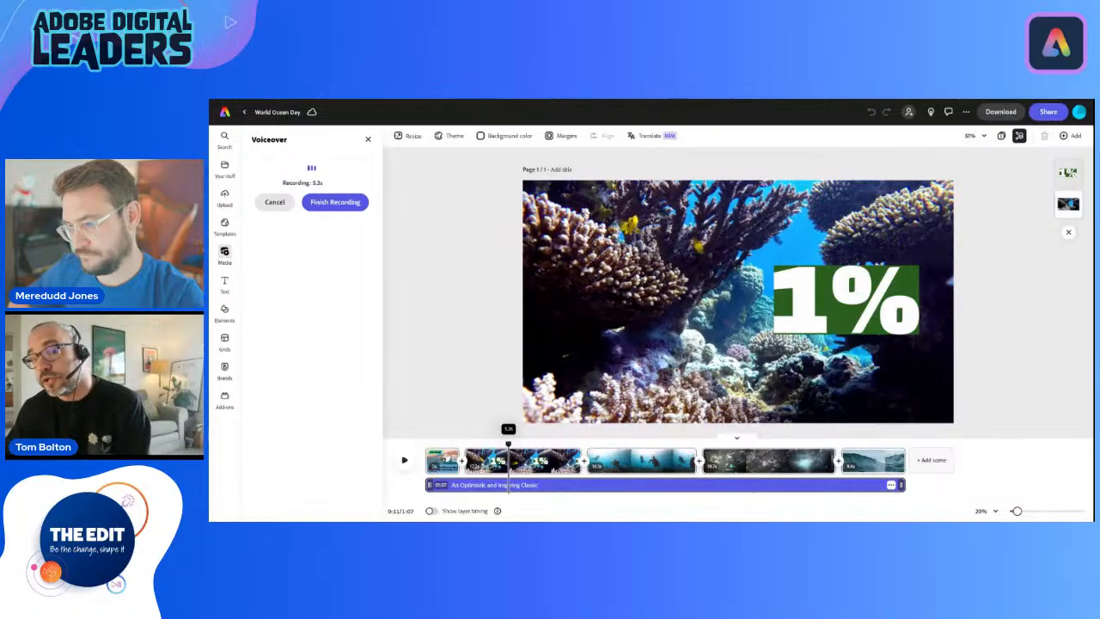
left_click(325, 205)
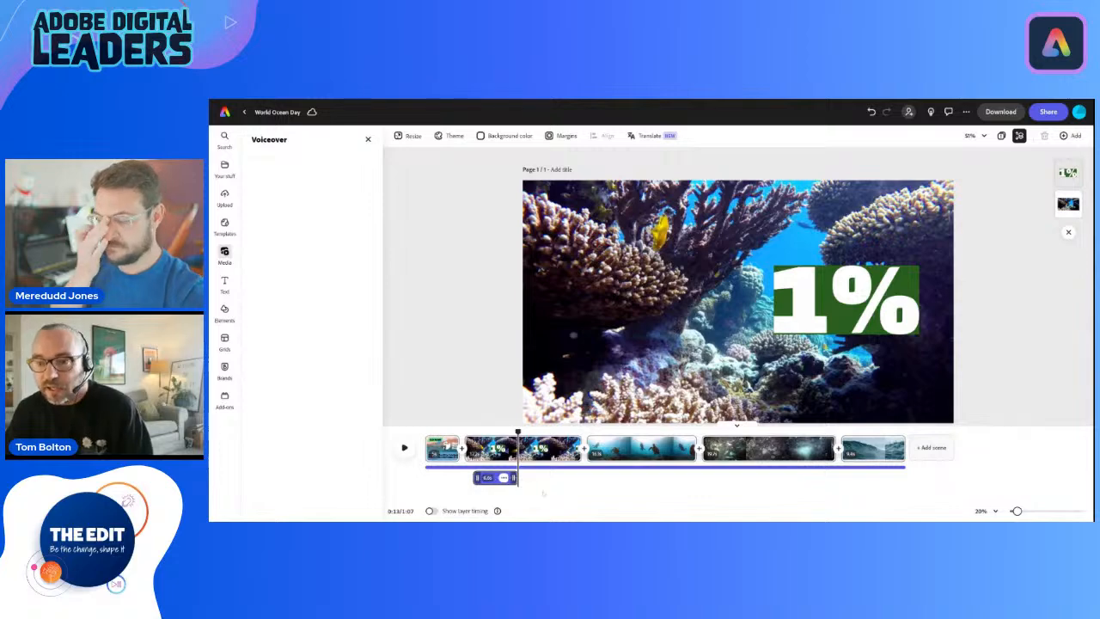
Step: Play the video from 0:04 to about 0:12 to check the voiceover against the background music
key("ctrl+plus")
key("ctrl+plus")
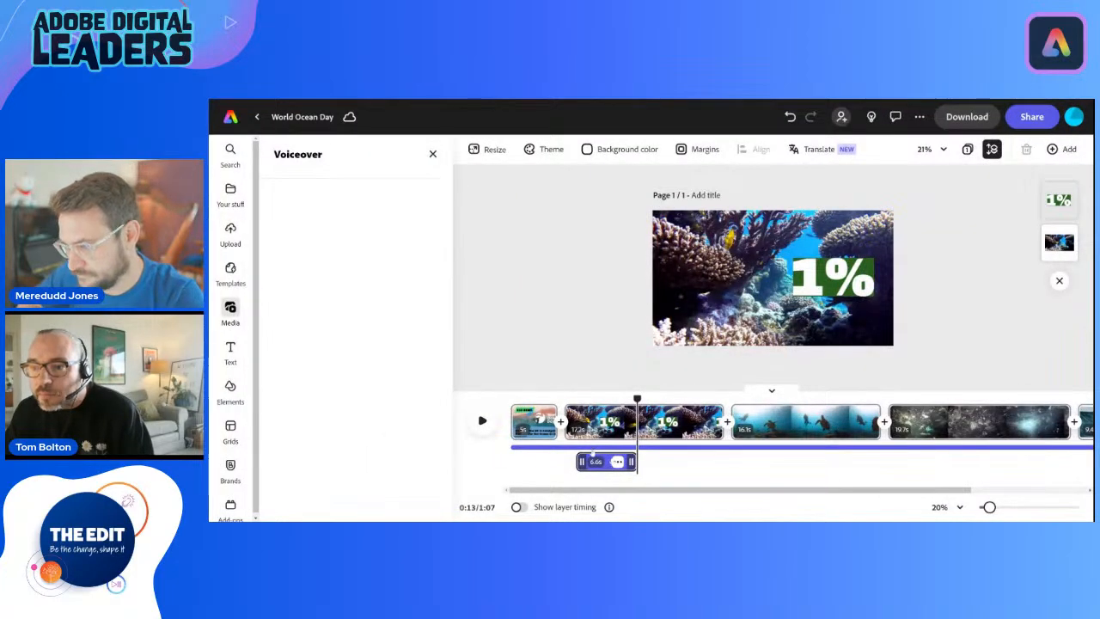
left_click_drag(637, 400, 552, 400)
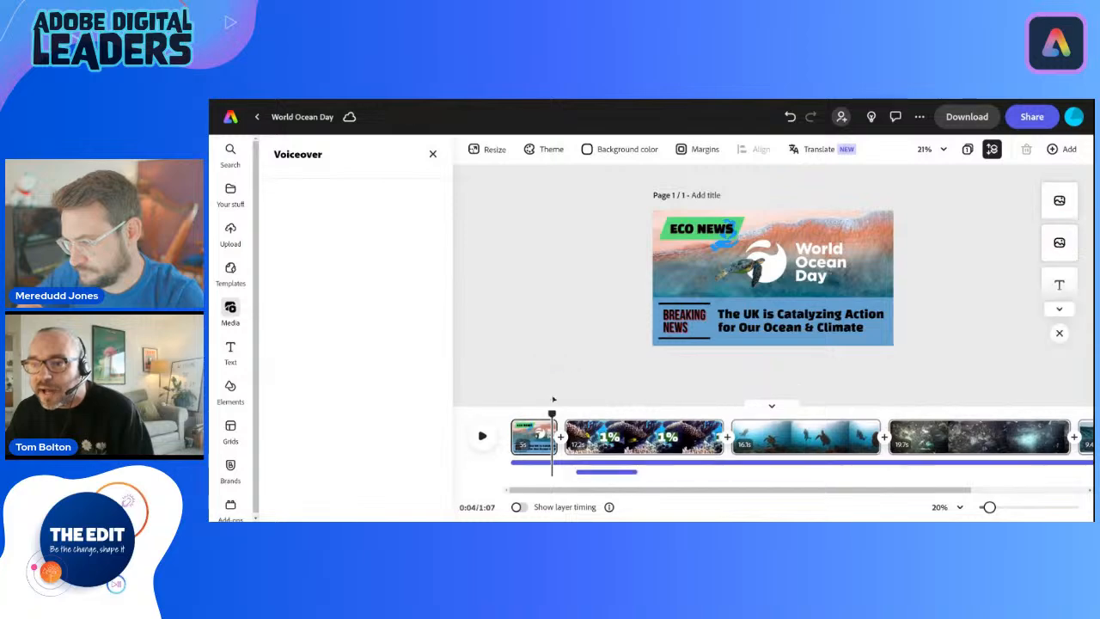
left_click(482, 435)
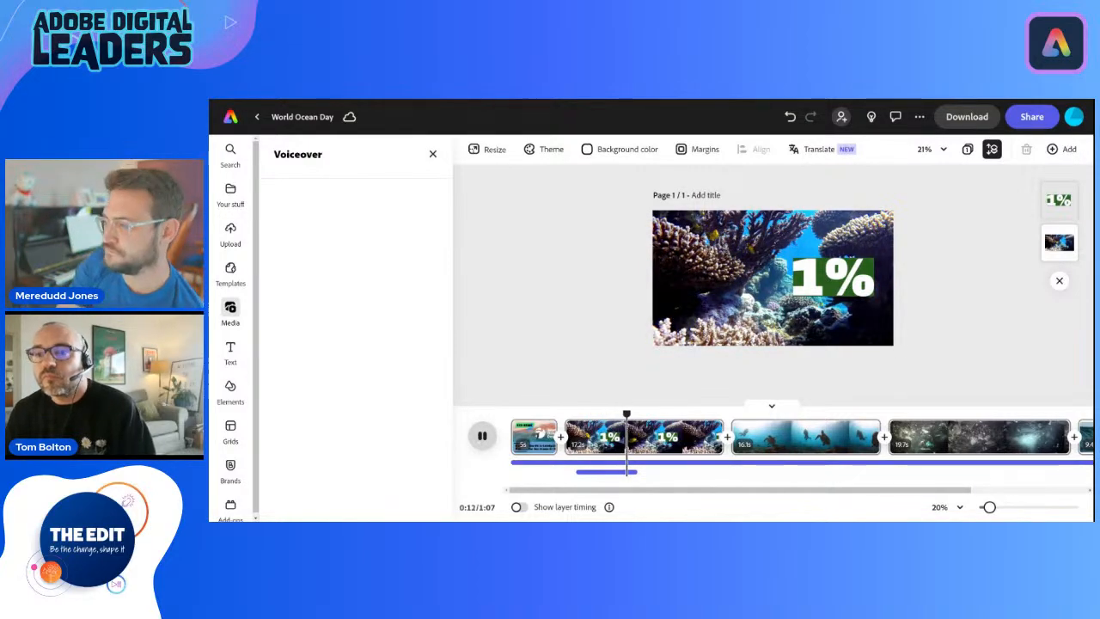
key("space")
key("ctrl+plus")
key("ctrl+minus")
key("ctrl+minus")
key("ctrl+minus")
key("ctrl+minus")
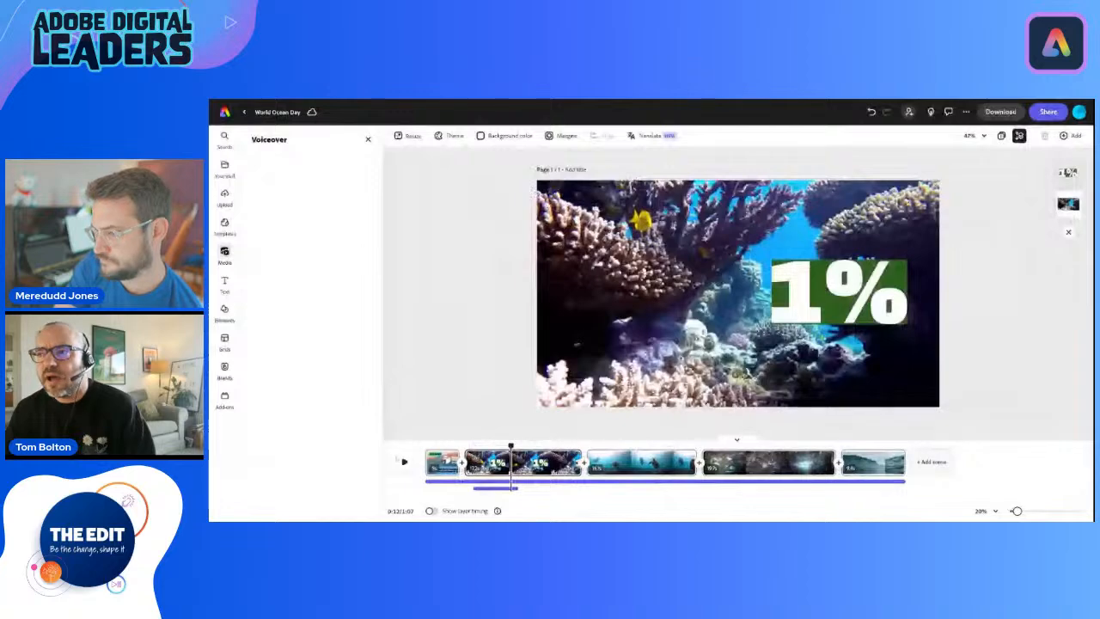
Step: Lower the background music track's volume to 38%
left_click_drag(512, 446, 470, 446)
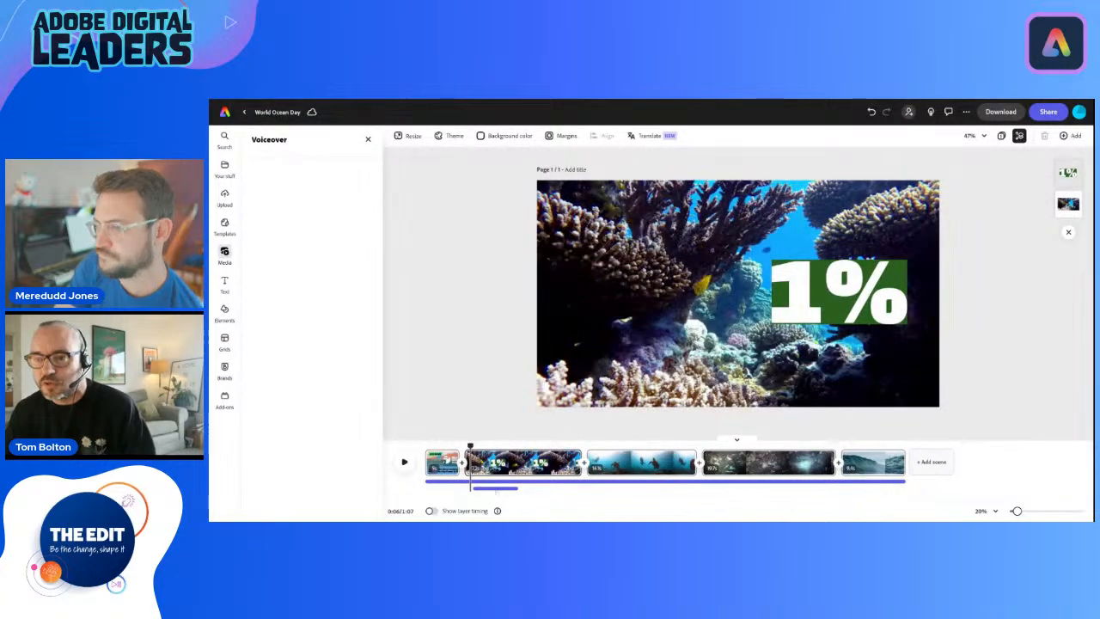
left_click(499, 480)
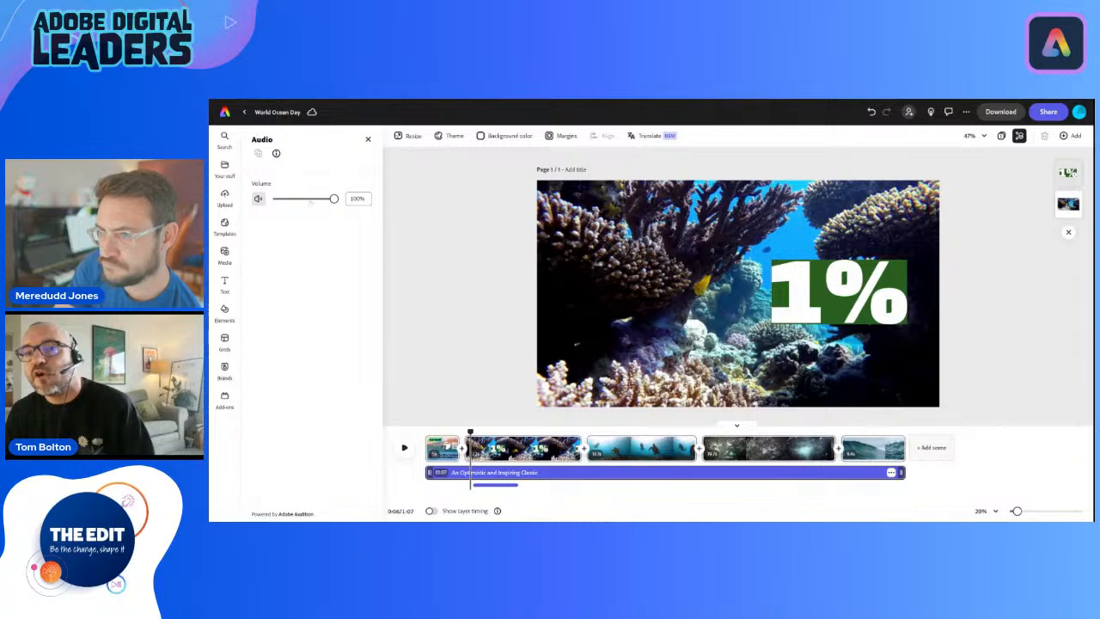
left_click_drag(334, 199, 308, 199)
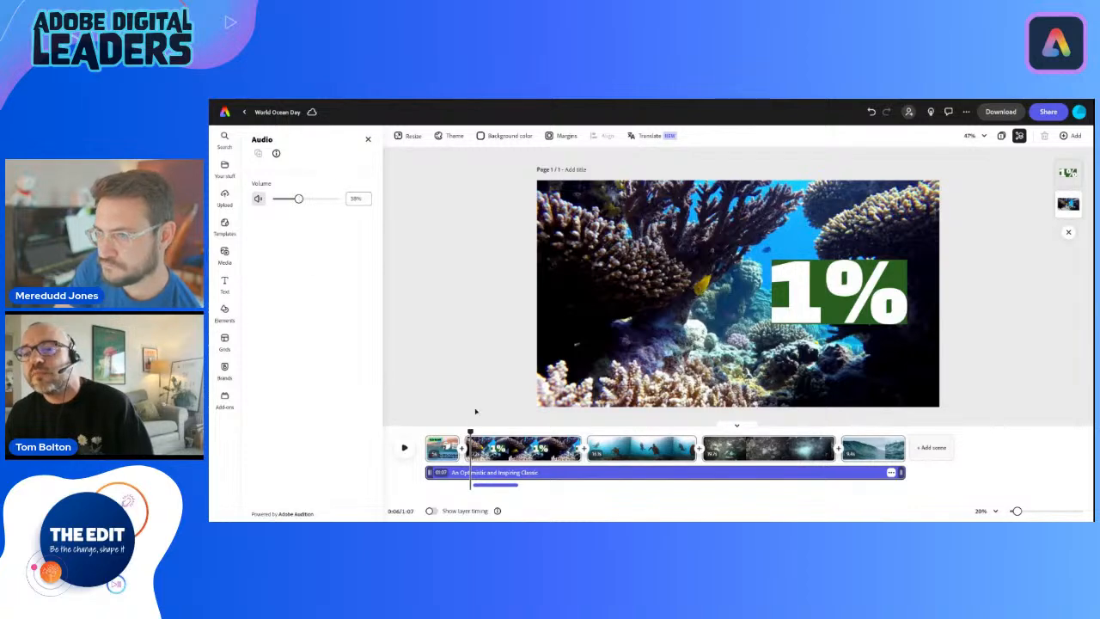
Step: Play back the voiceover section to check its balance with the quieter music
left_click(452, 443)
left_click_drag(453, 445, 479, 445)
left_click(405, 462)
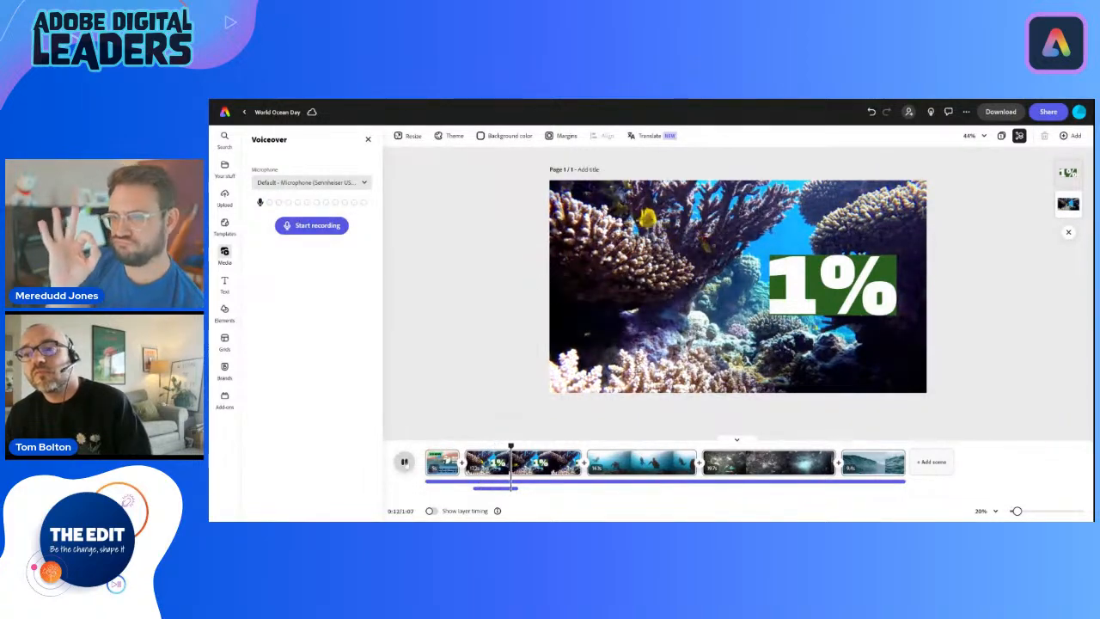
Step: Apply the Rise in animation to the 1% text on the coral reef scene
left_click(885, 298)
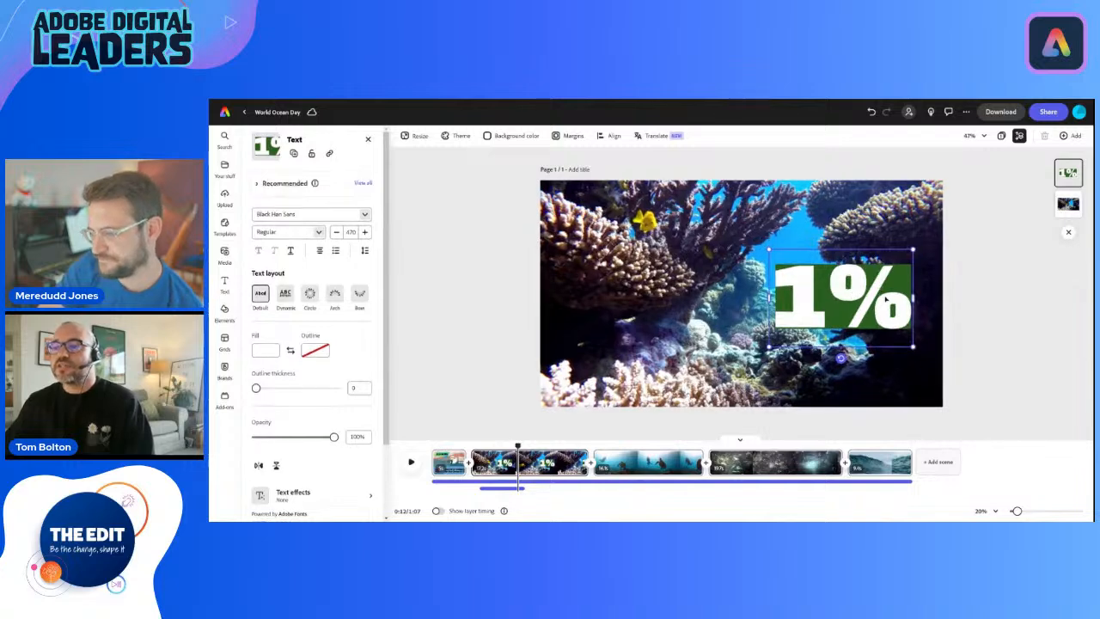
left_click_drag(885, 298, 885, 294)
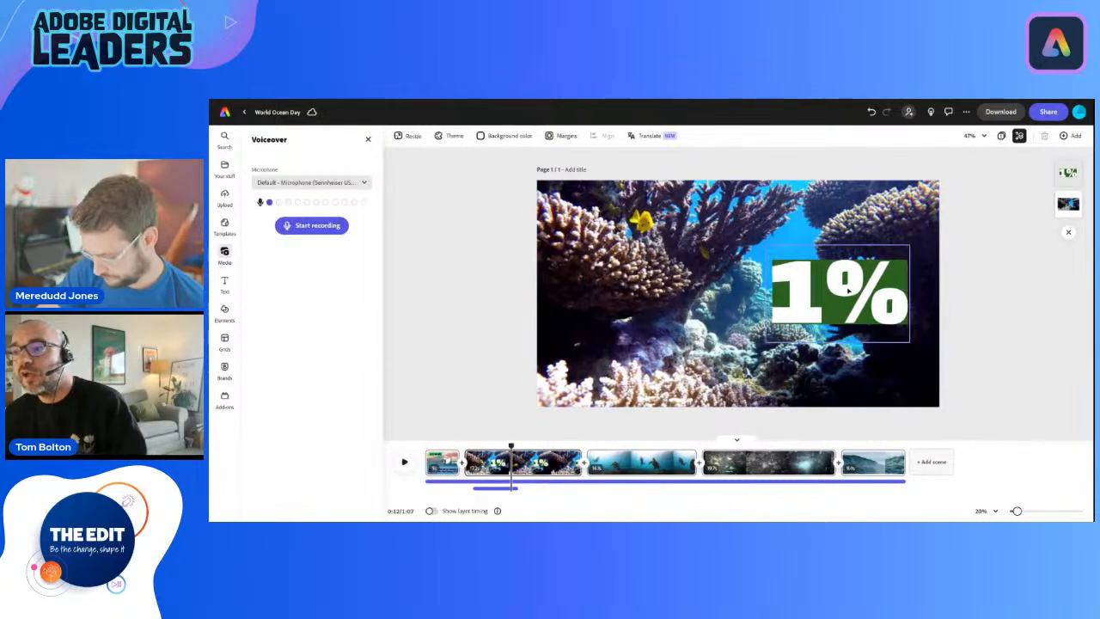
scroll(318, 472, "down", 2)
left_click(317, 477)
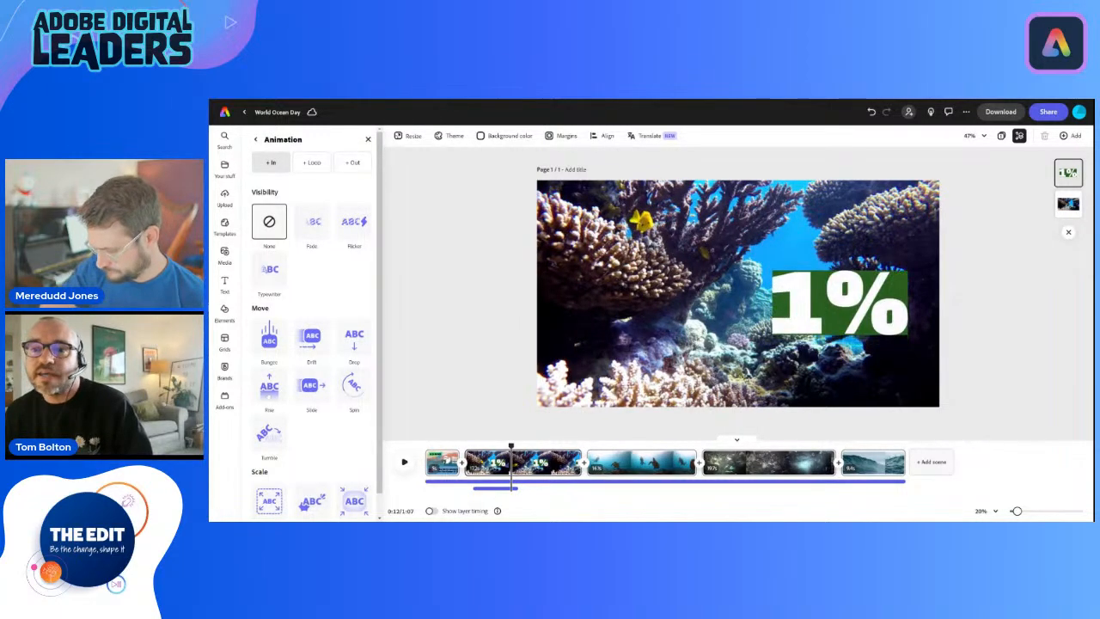
left_click(270, 386)
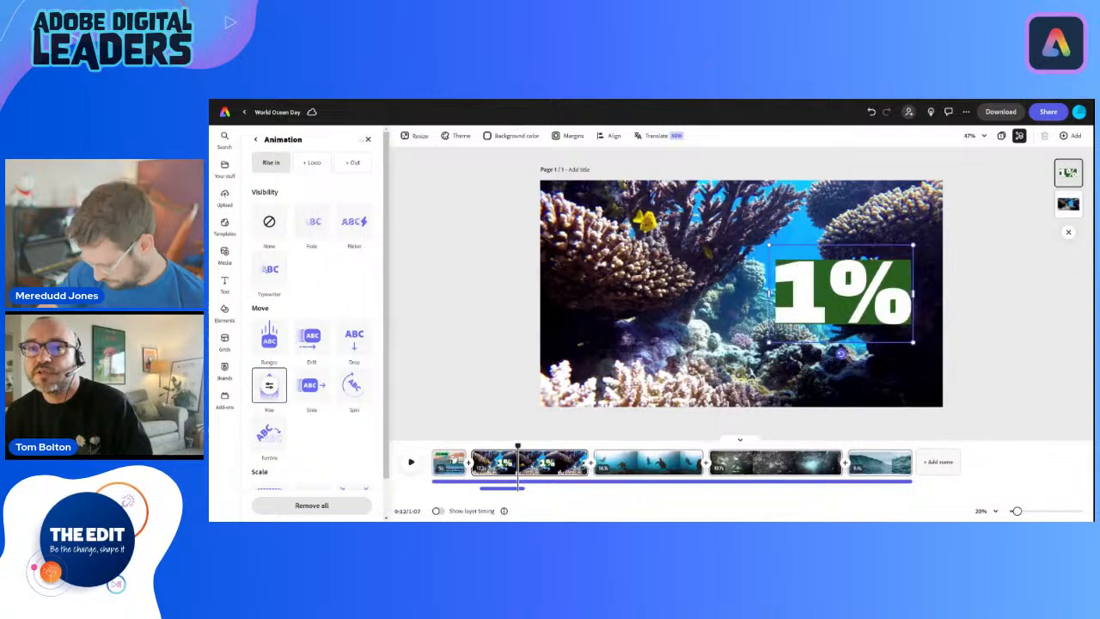
left_click(368, 140)
left_click(953, 322)
Step: Scrub through the start of the coral reef scene to preview the 1% text's entrance animation
left_click_drag(511, 446, 472, 446)
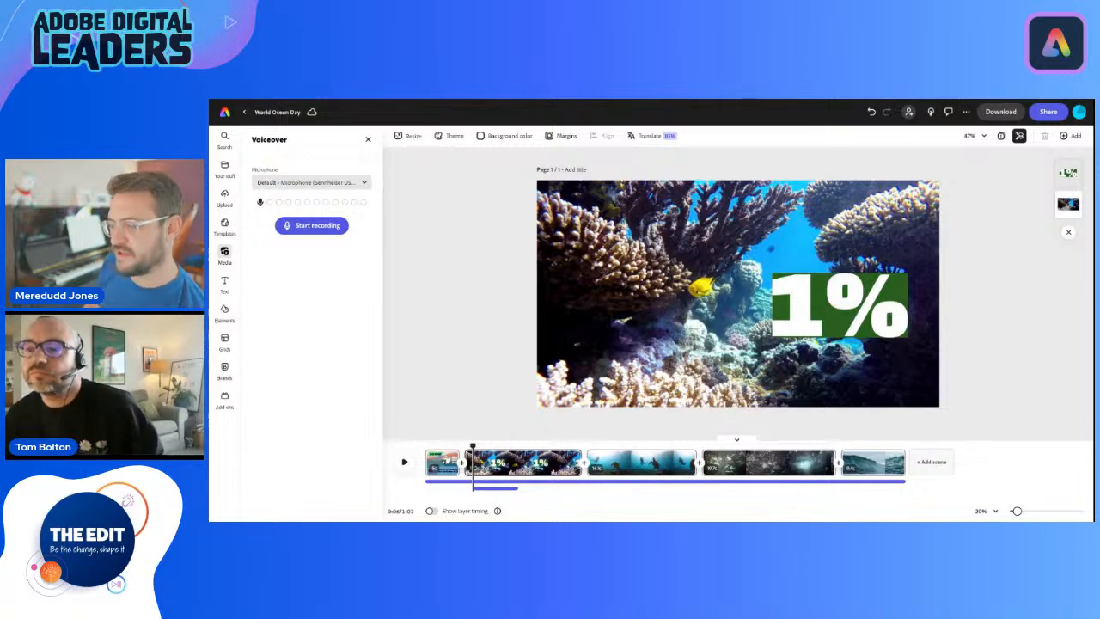
left_click_drag(473, 446, 468, 441)
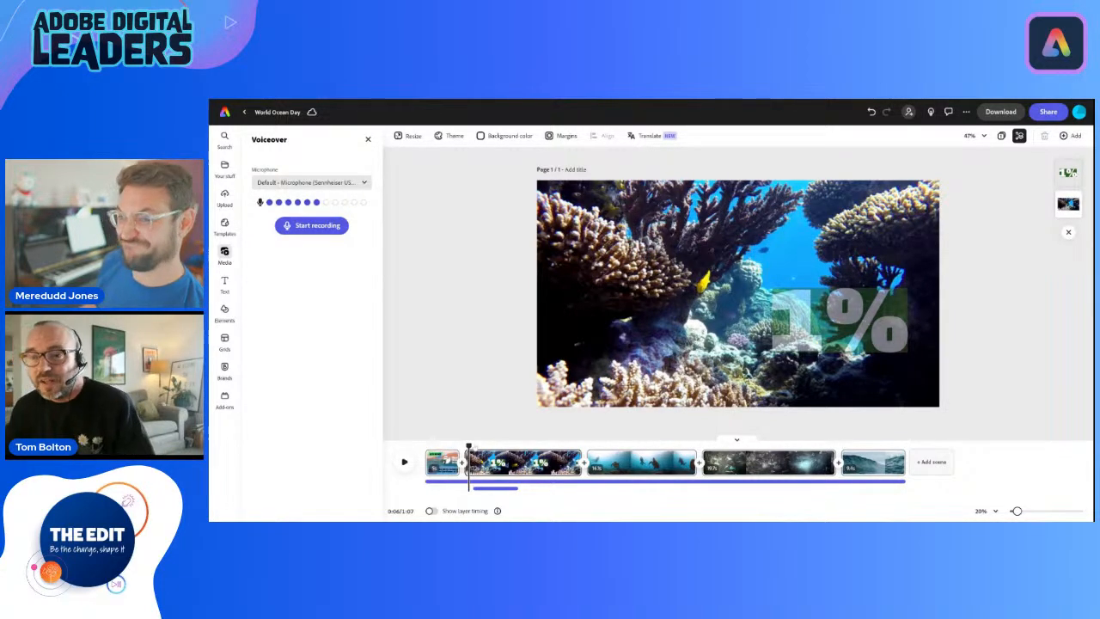
left_click_drag(468, 445, 467, 445)
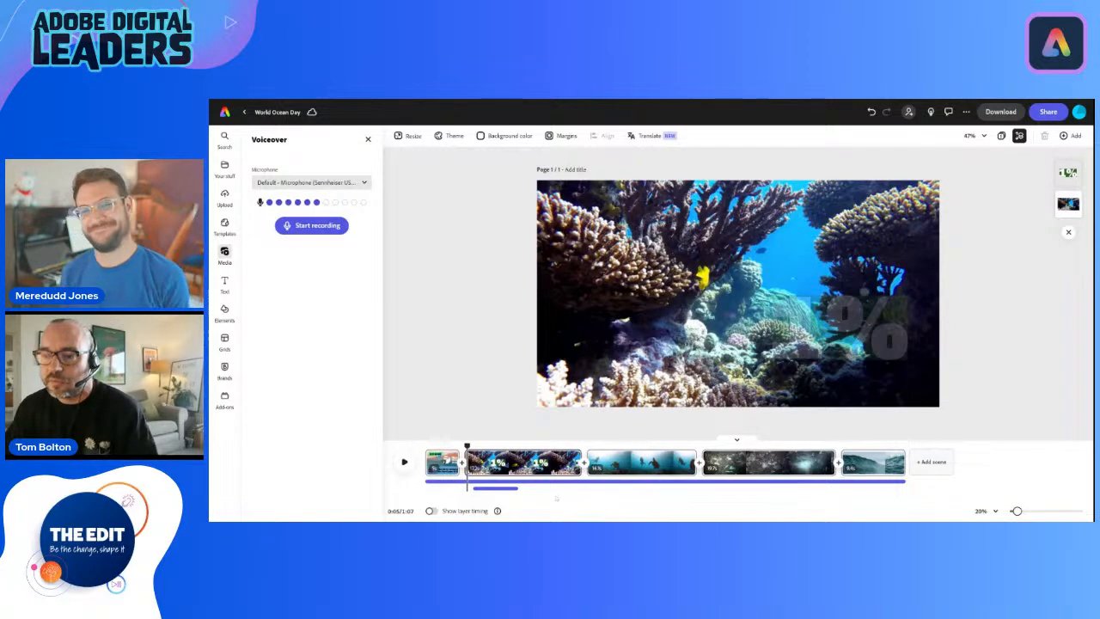
Step: Trim the end of the 1% coral reef scene to 9.3 s so it ends just after the voiceover, and return the playhead to 0:05
key("ctrl+plus")
key("ctrl+plus")
key("ctrl+plus")
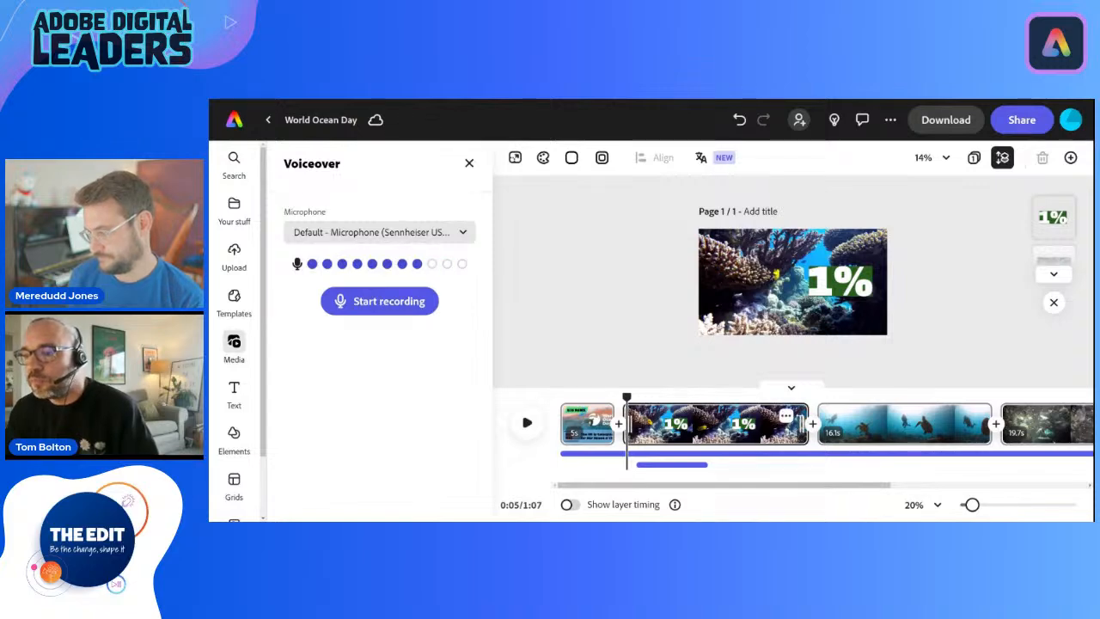
left_click_drag(806, 423, 722, 422)
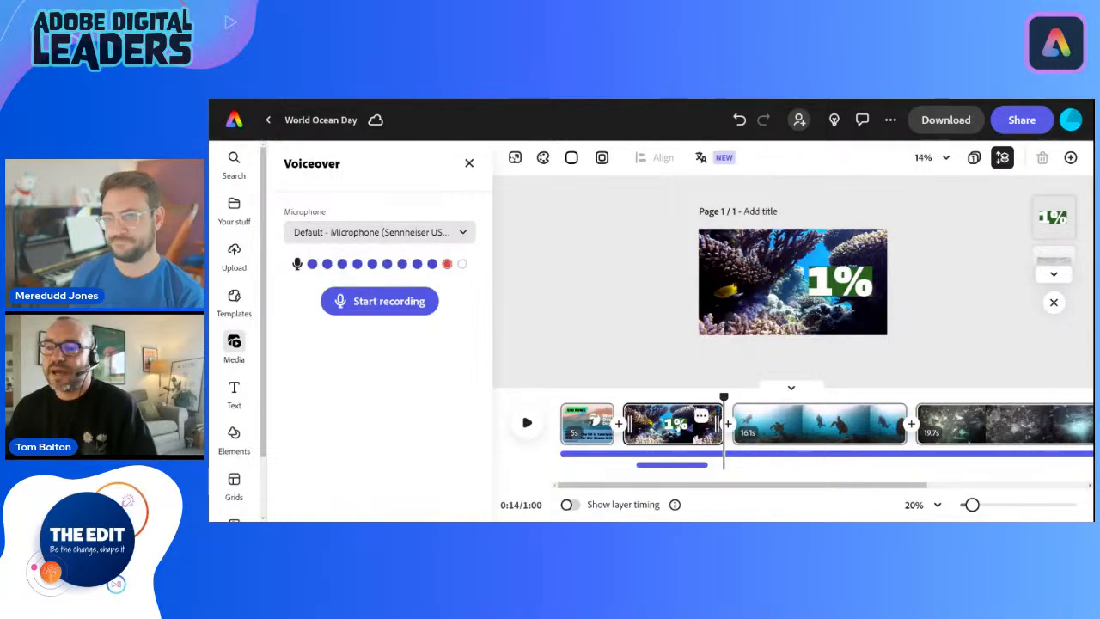
left_click_drag(724, 398, 611, 398)
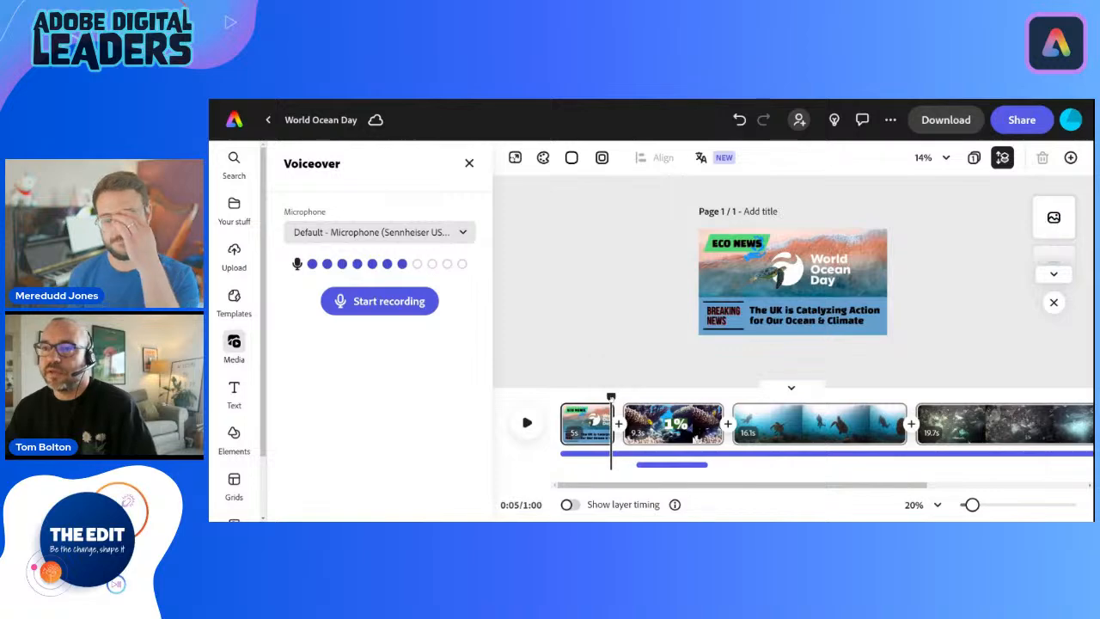
key("ctrl+plus")
key("ctrl+minus")
key("ctrl+minus")
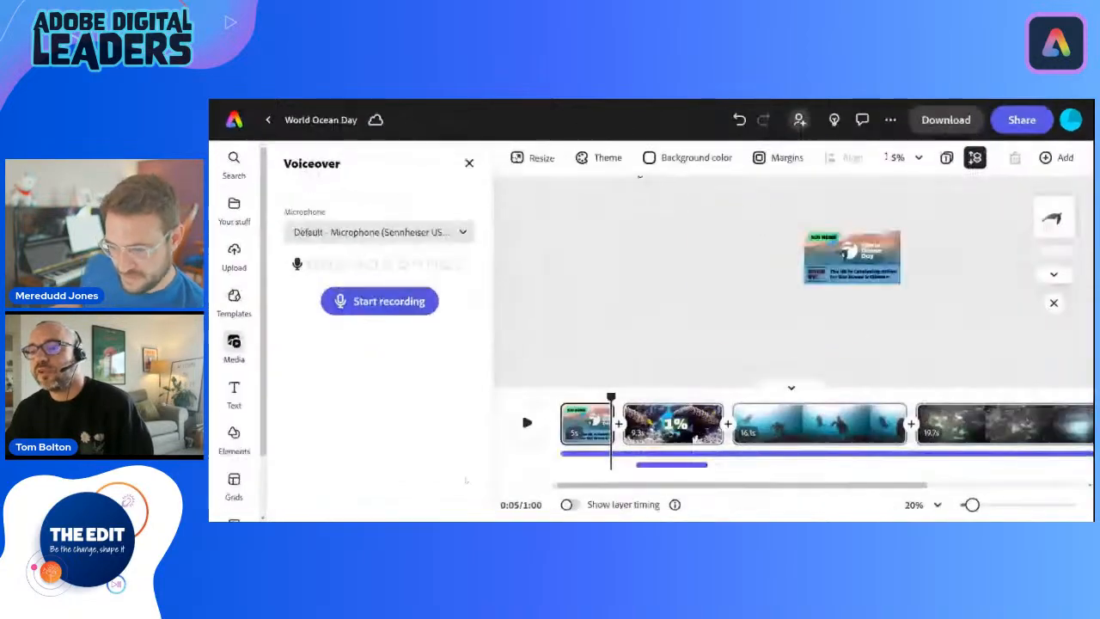
key("ctrl+minus")
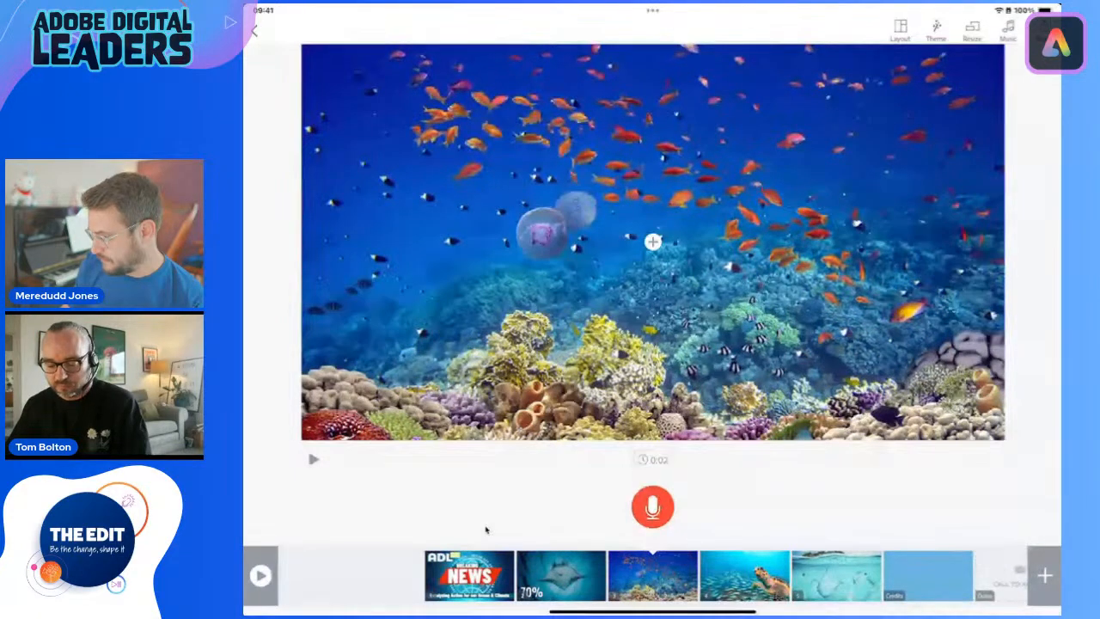
Step: Change the third slide, with the orange fish, to the split-screen layout and switch to the natgeokids.com ocean facts page in the browser
left_click(900, 30)
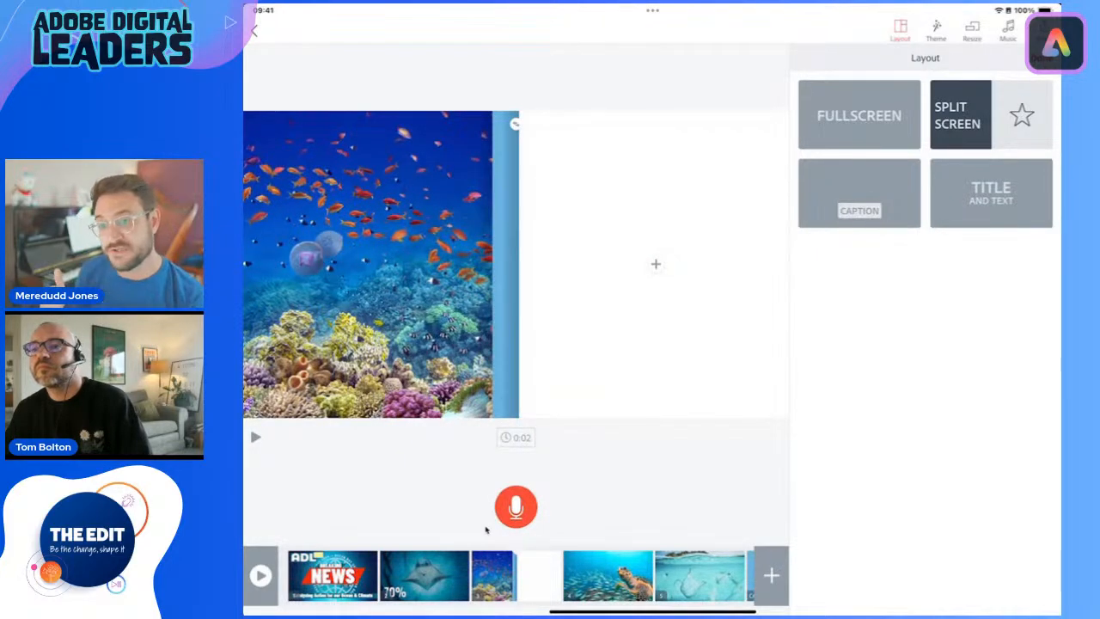
left_click_drag(653, 611, 673, 499)
left_click(904, 395)
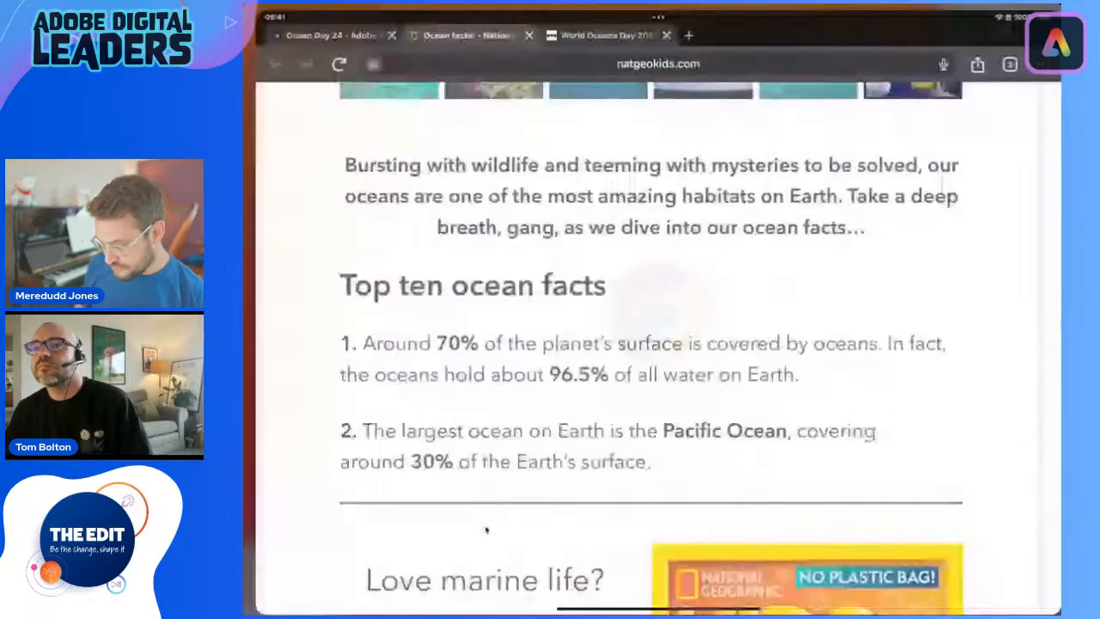
Step: Read the first two of the top ten ocean facts on the web page and return to the Spark Video project
scroll(653, 344, "down", 1)
scroll(486, 530, "down", 1)
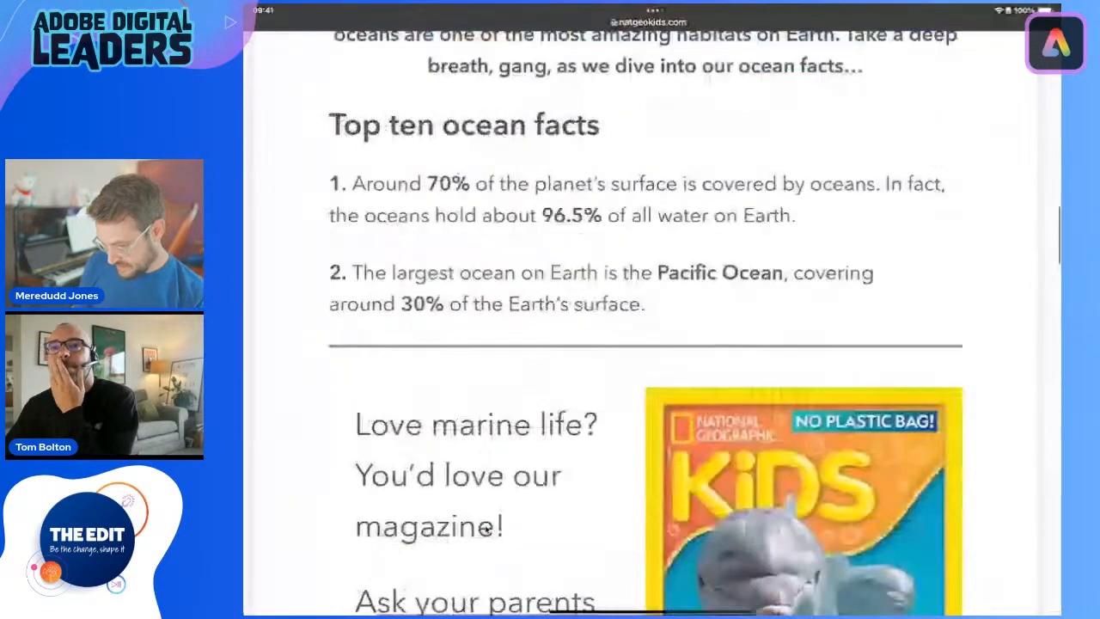
scroll(487, 530, "up", 1)
scroll(486, 530, "up", 1)
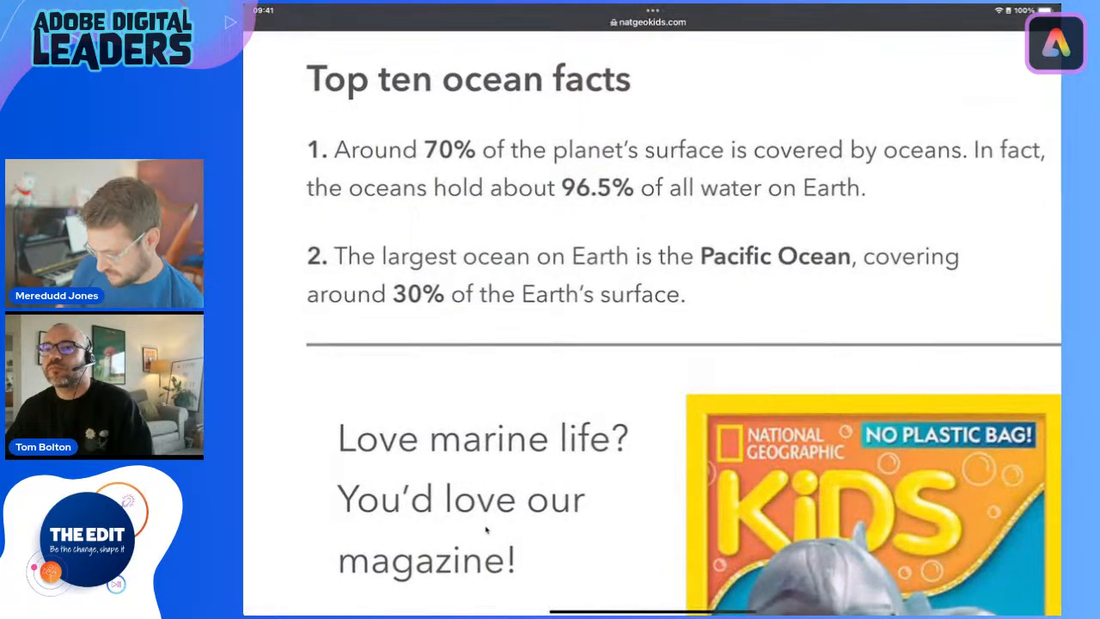
key("super+Up")
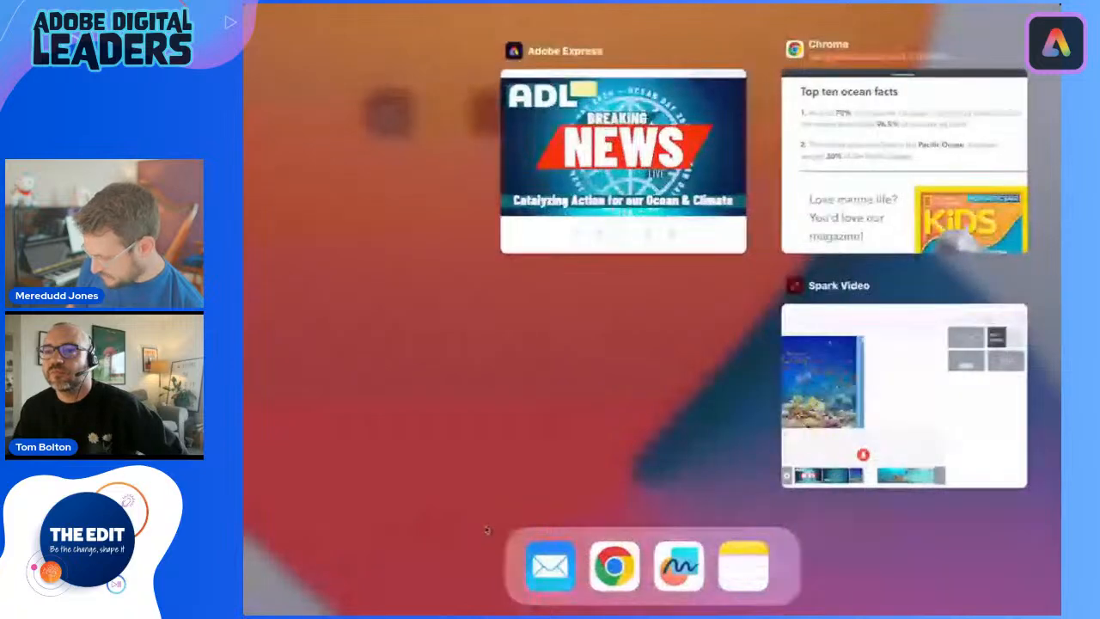
key("super+Tab")
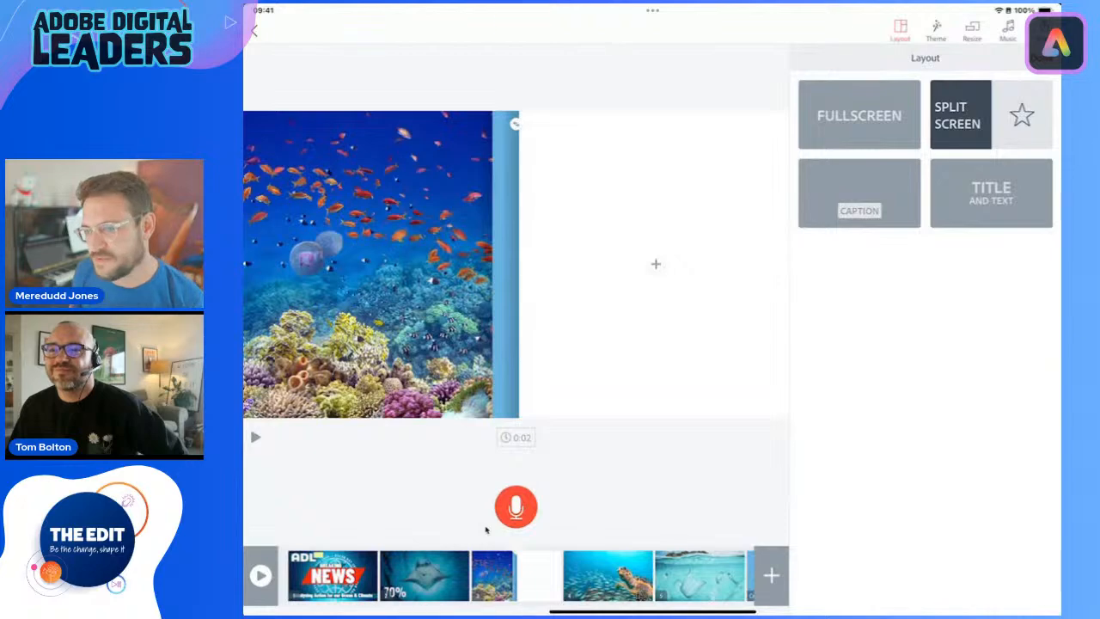
Step: Add the enlarged text "The Pacific Ocean" to the empty half of the third slide's split screen
left_click(655, 264)
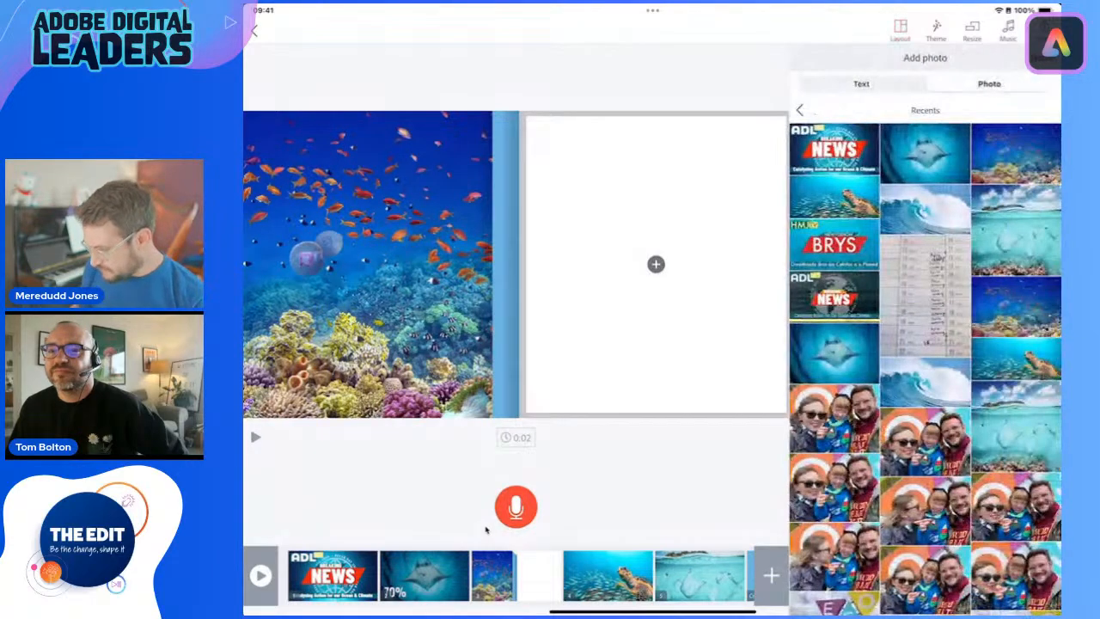
left_click(861, 83)
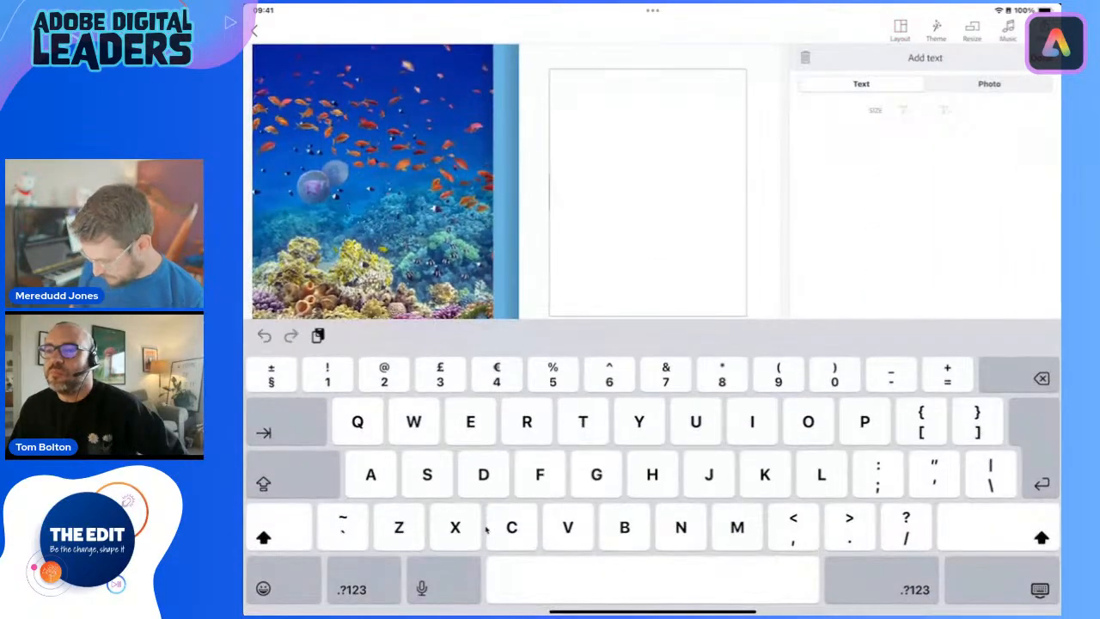
type("The ")
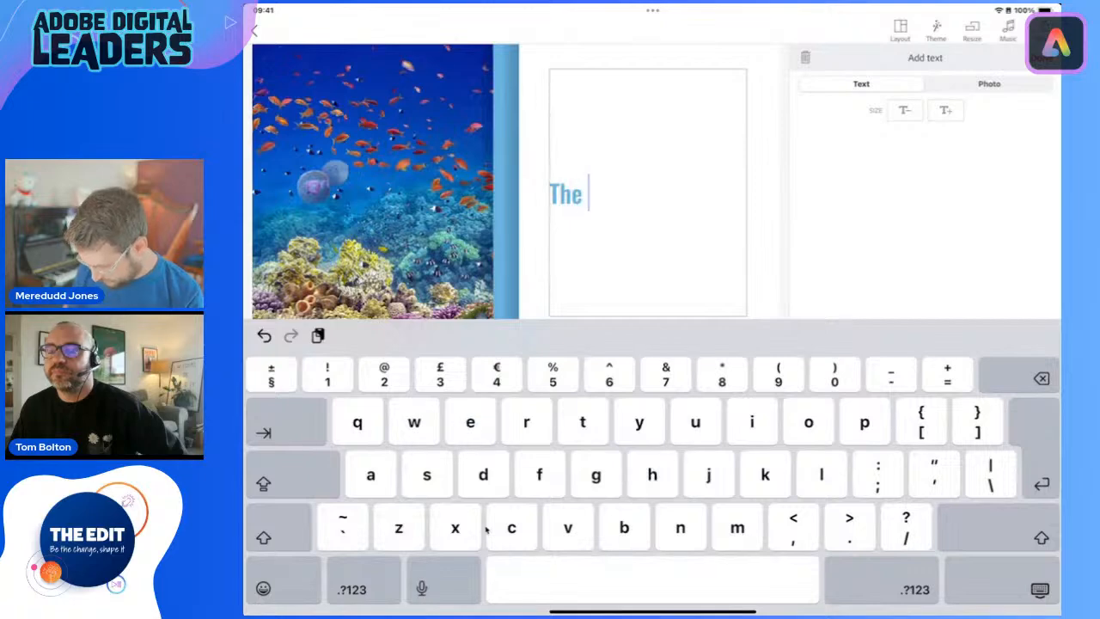
type("Pacifi")
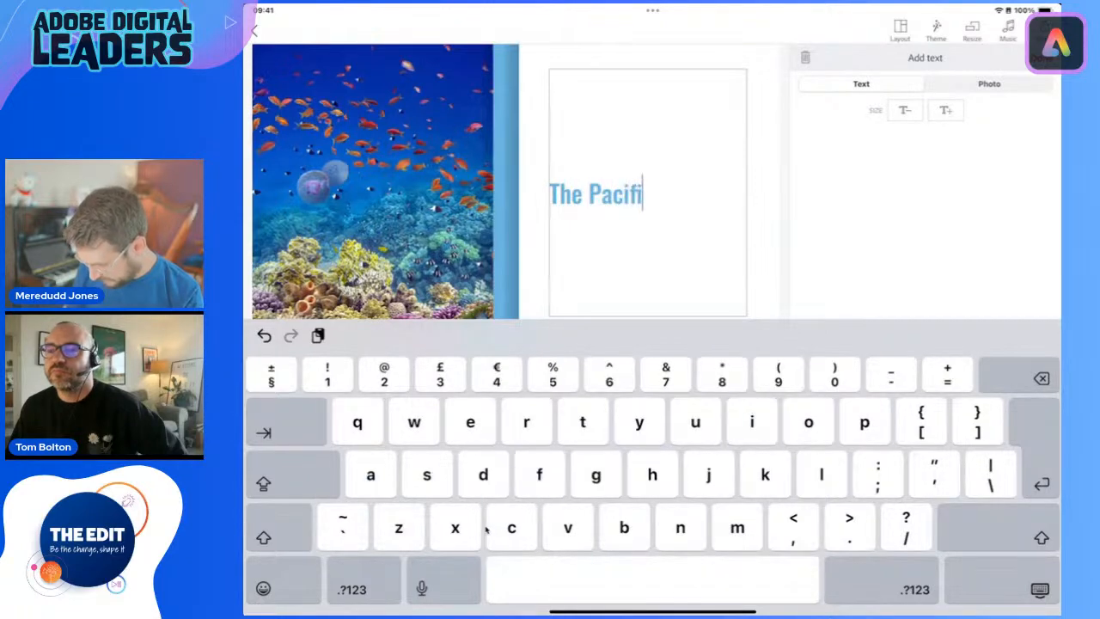
type("c Ocean")
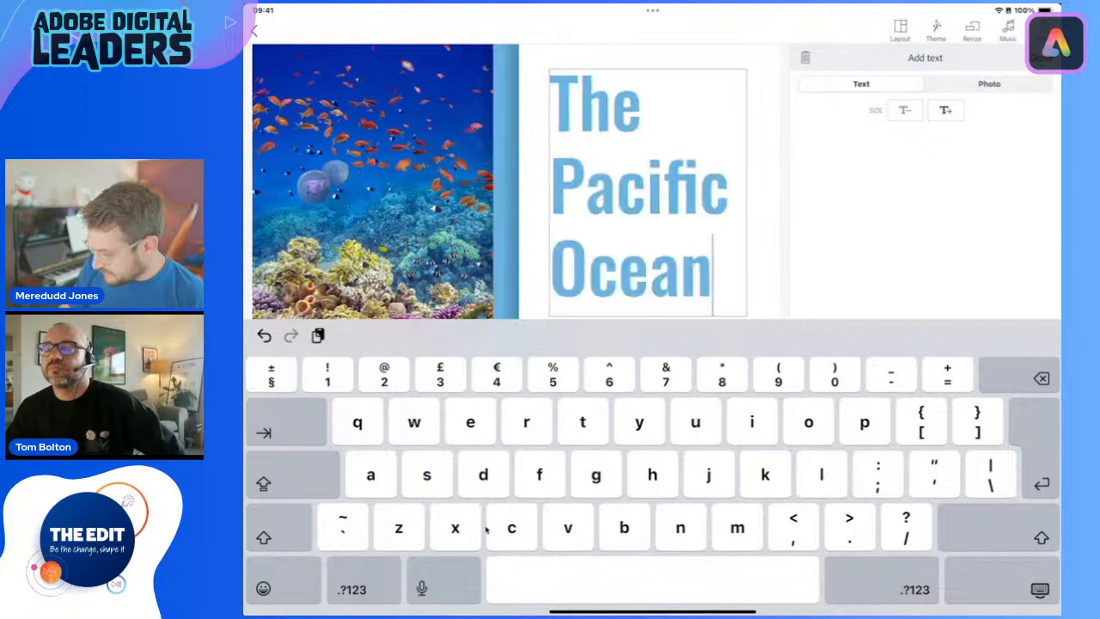
left_click(1041, 58)
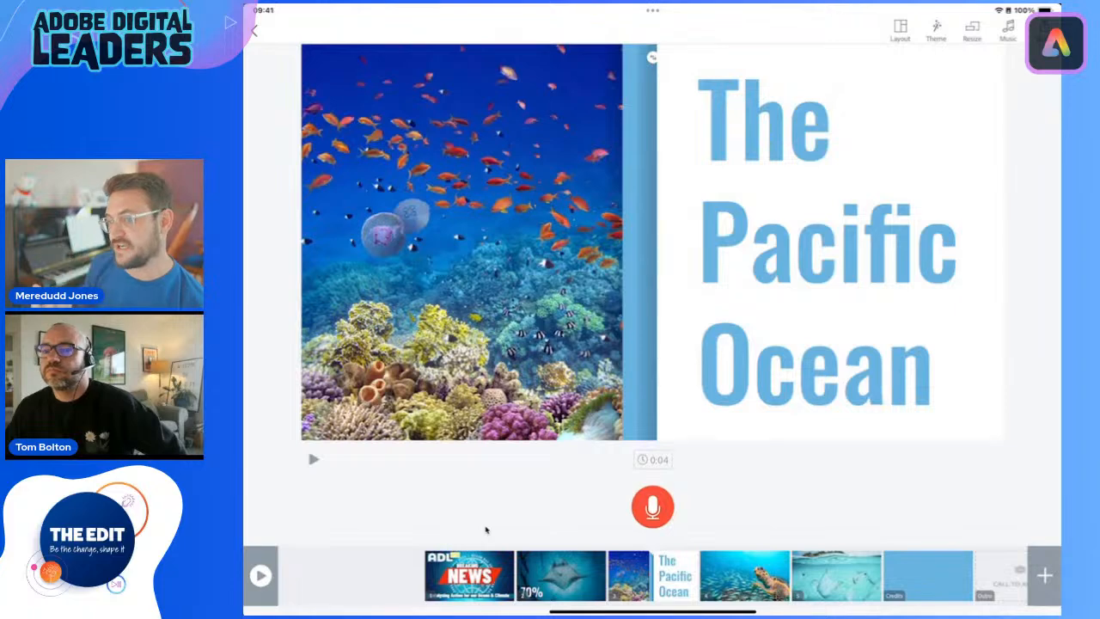
Step: Try the purple colour variant of the Tidal theme and apply the Flair theme to the video instead
left_click(935, 31)
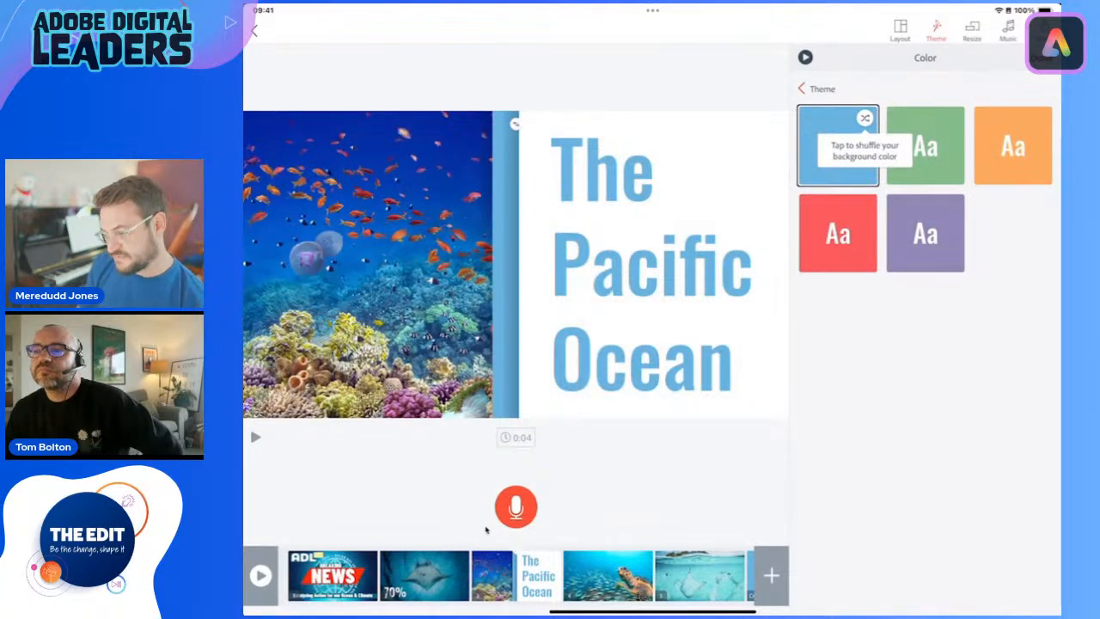
left_click(925, 232)
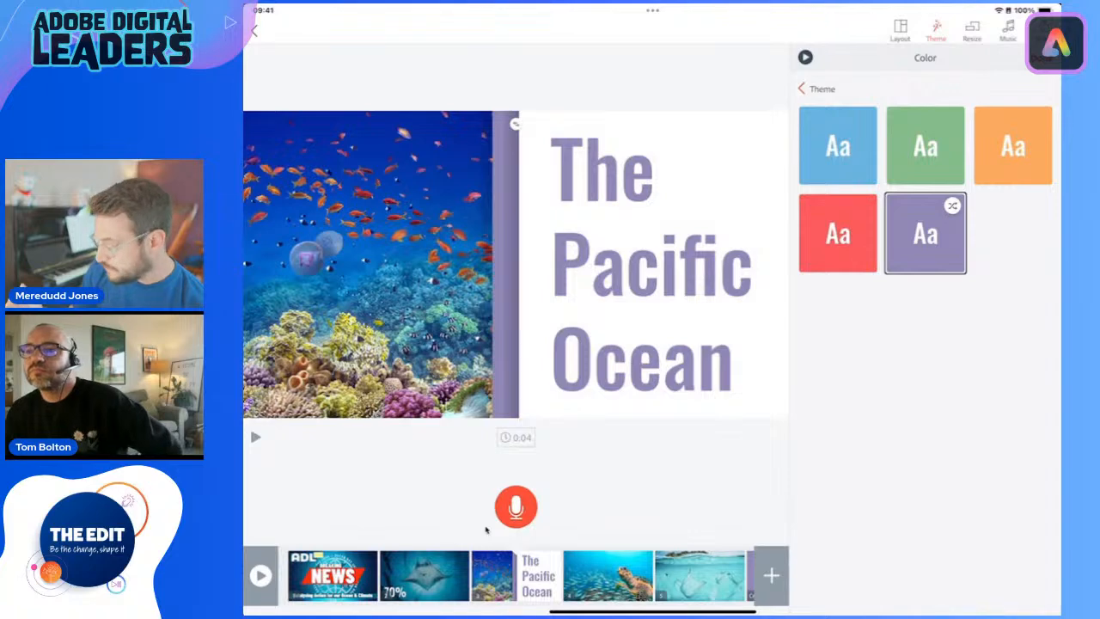
left_click(816, 89)
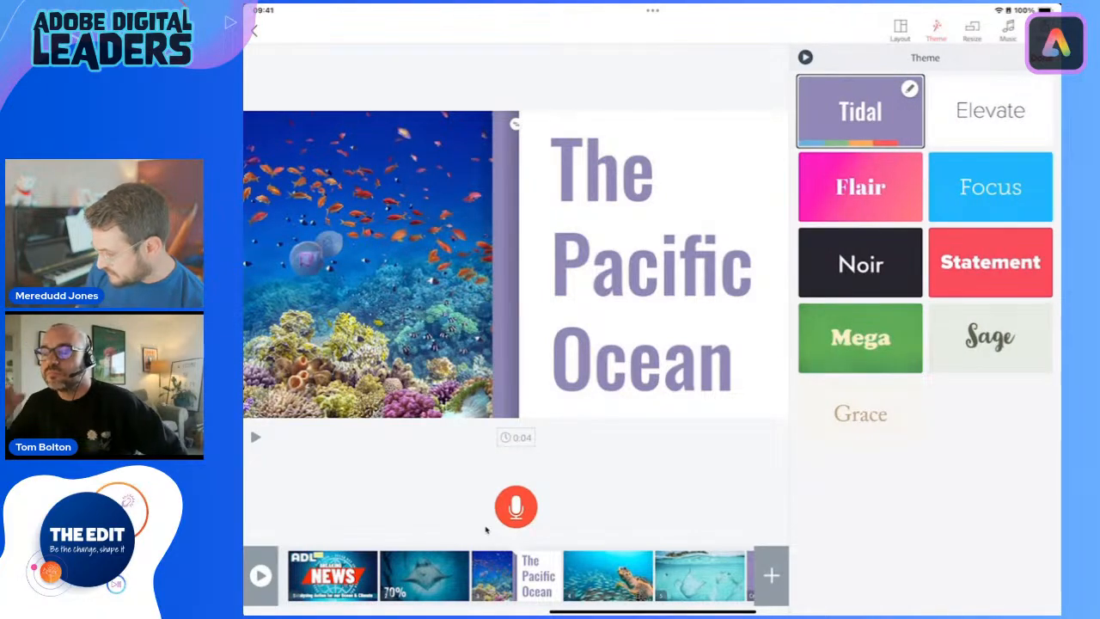
left_click(860, 187)
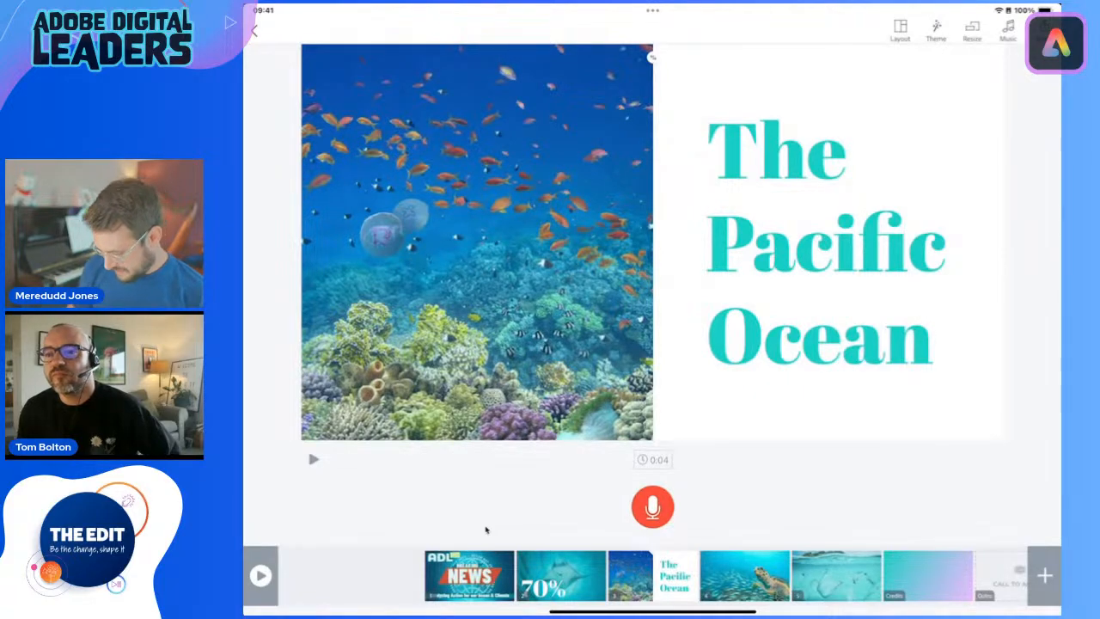
Step: Recheck the Pacific Ocean fact in the browser, return to Spark Video and record a voiceover for the third slide
key("super+Up")
key("super+Tab")
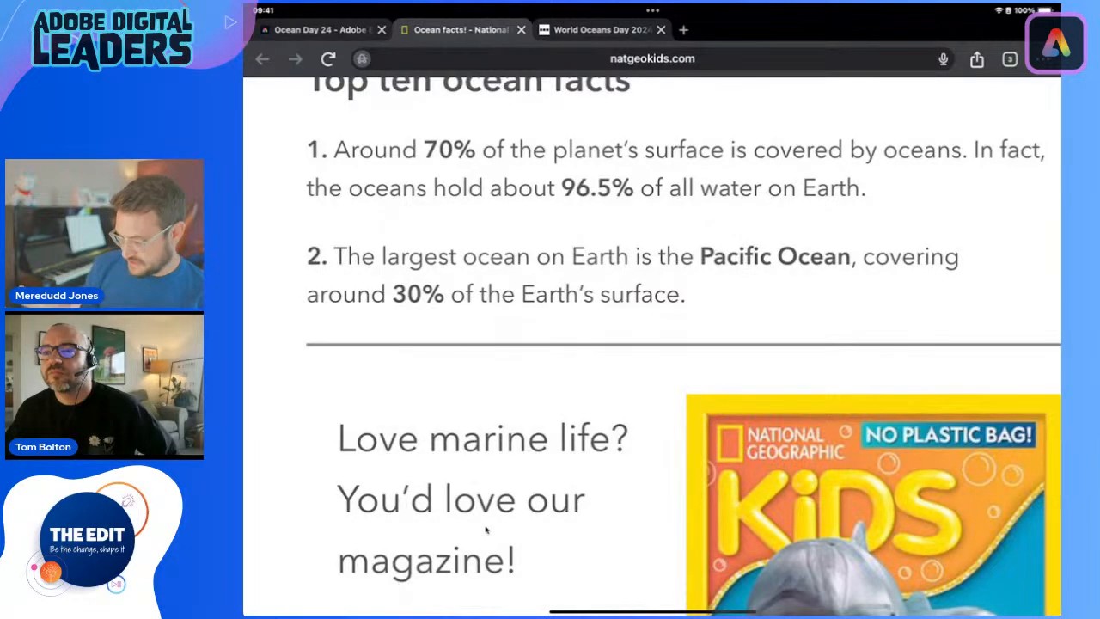
key("super+Up")
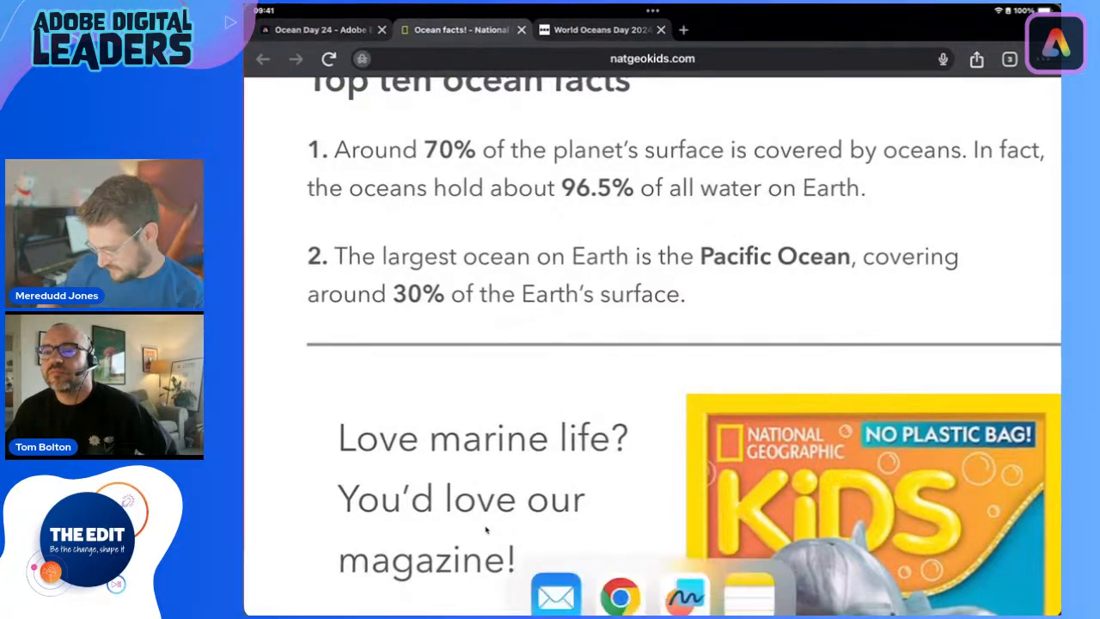
key("super+Tab")
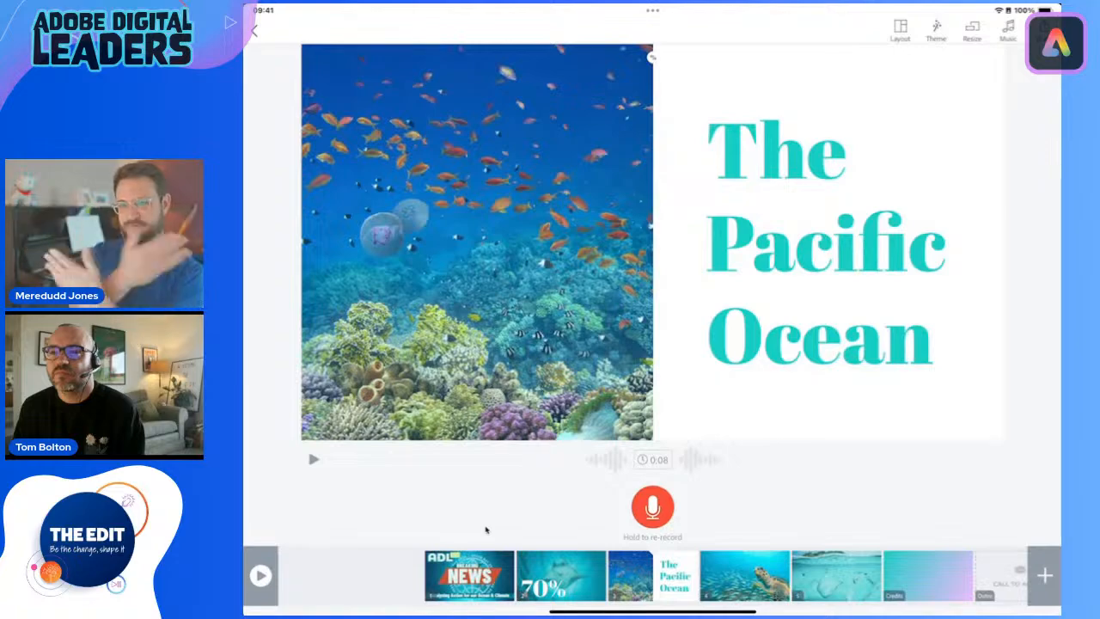
Step: Play the full-screen preview of the Spark Video project
left_click(260, 575)
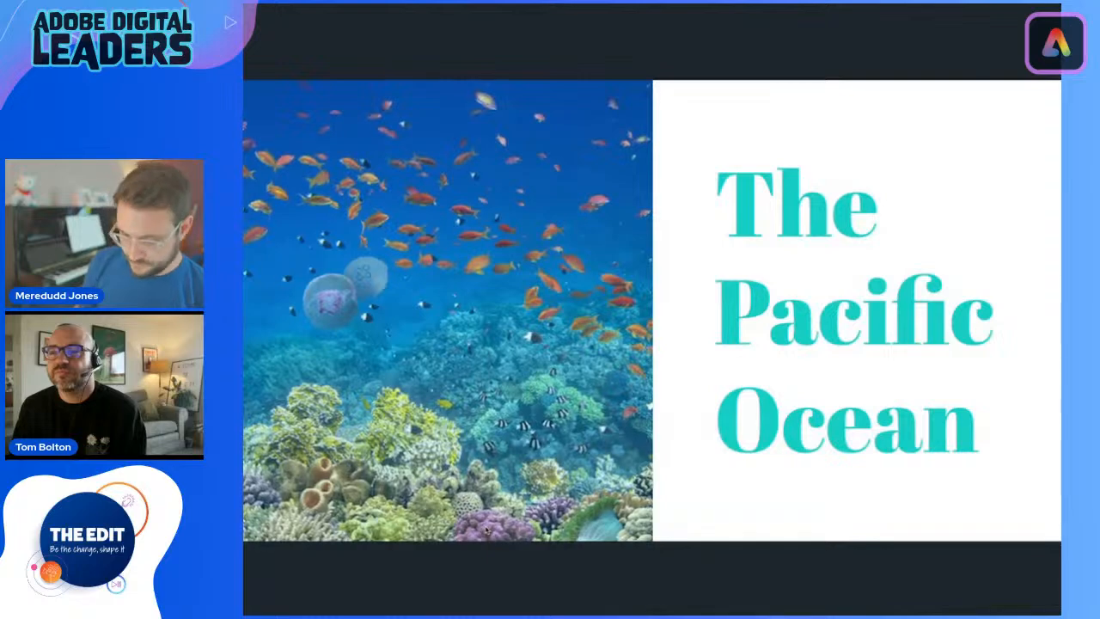
left_click(486, 530)
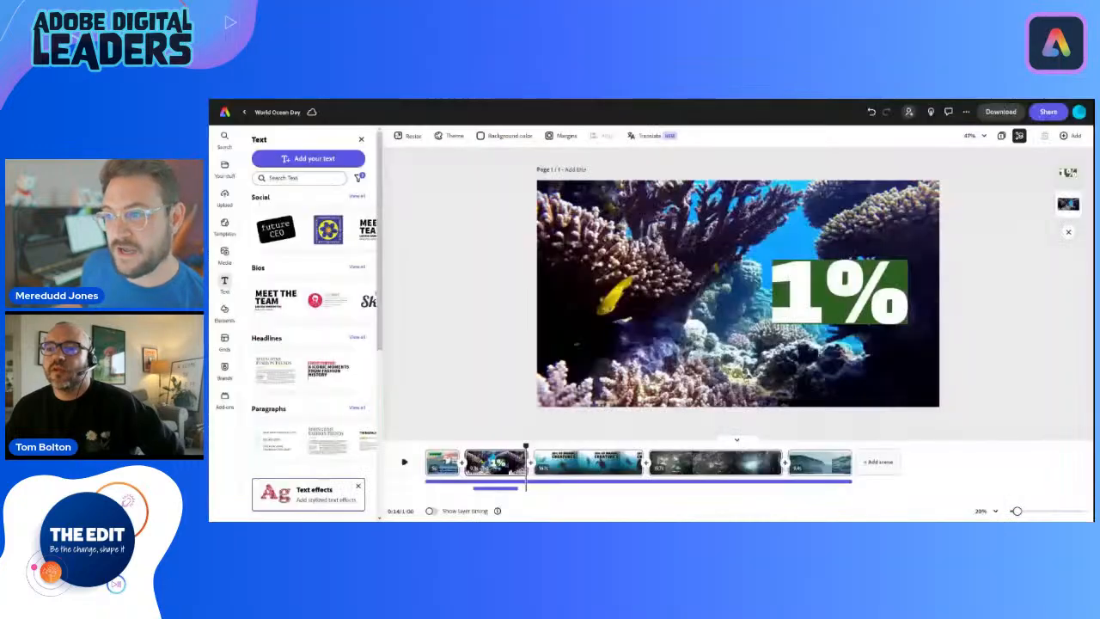
Step: In the turtle scene, refit the "25% of marine creatures" text to three lines with the Dynamic layout and move it to the frame's lower left
left_click(560, 468)
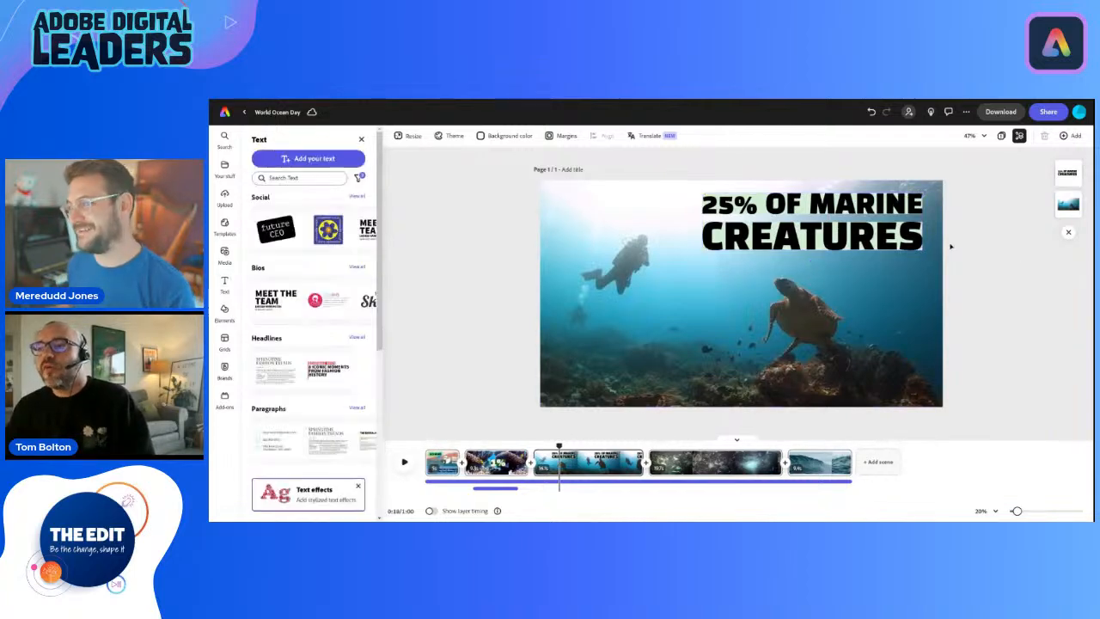
left_click(260, 293)
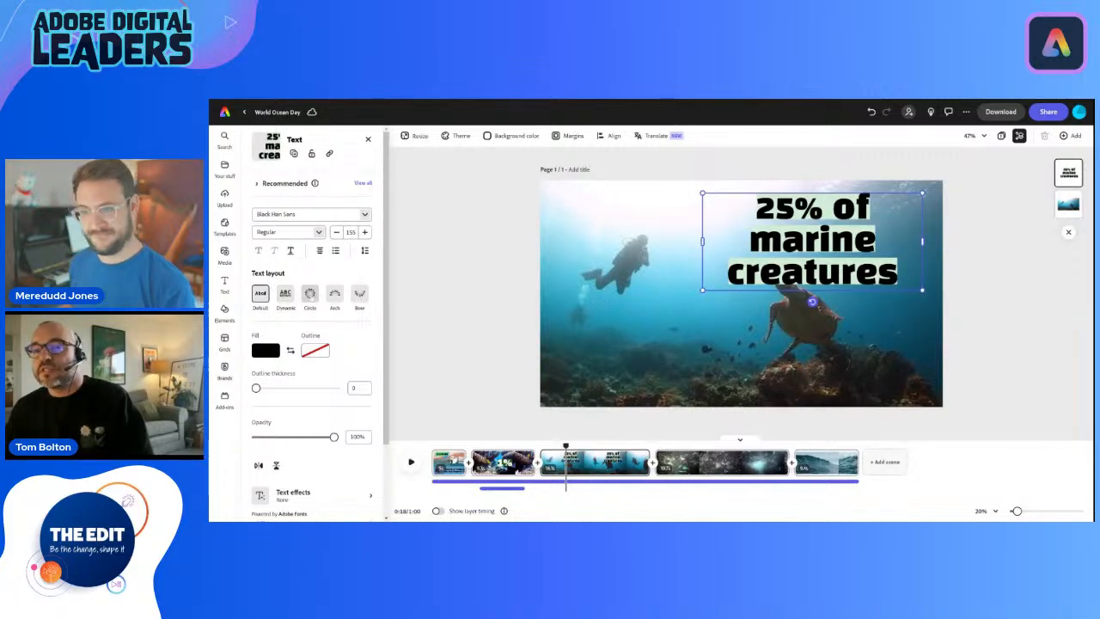
left_click(285, 293)
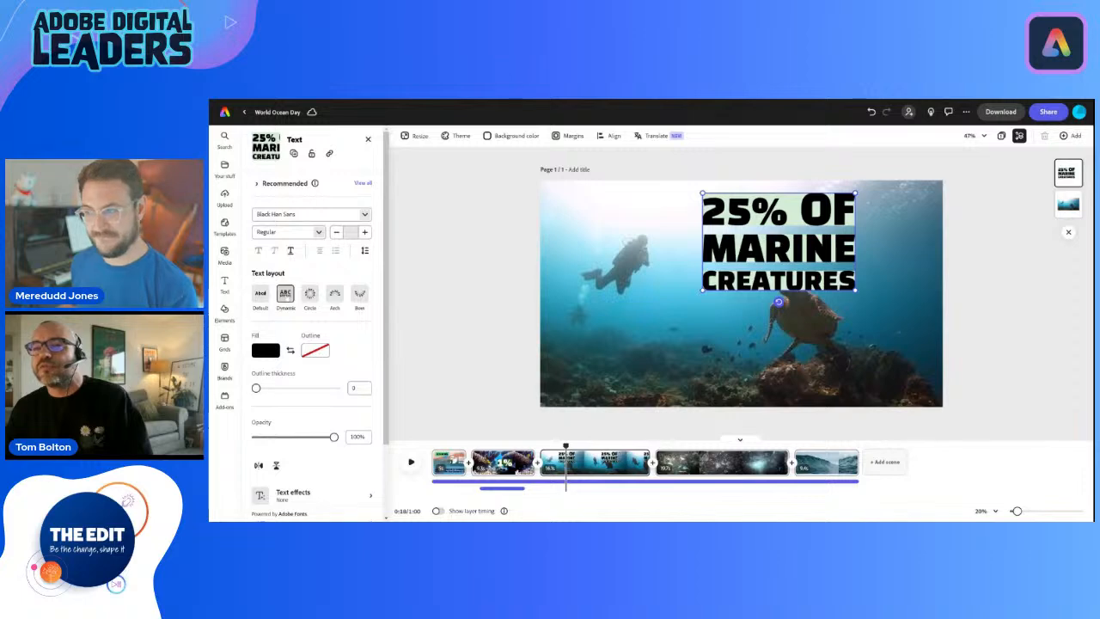
mouse_move(855, 290)
left_mouse_down()
mouse_move(910, 267)
mouse_move(871, 261)
mouse_move(846, 281)
mouse_move(918, 260)
mouse_move(871, 297)
mouse_move(936, 259)
mouse_move(871, 296)
mouse_move(845, 282)
left_mouse_up()
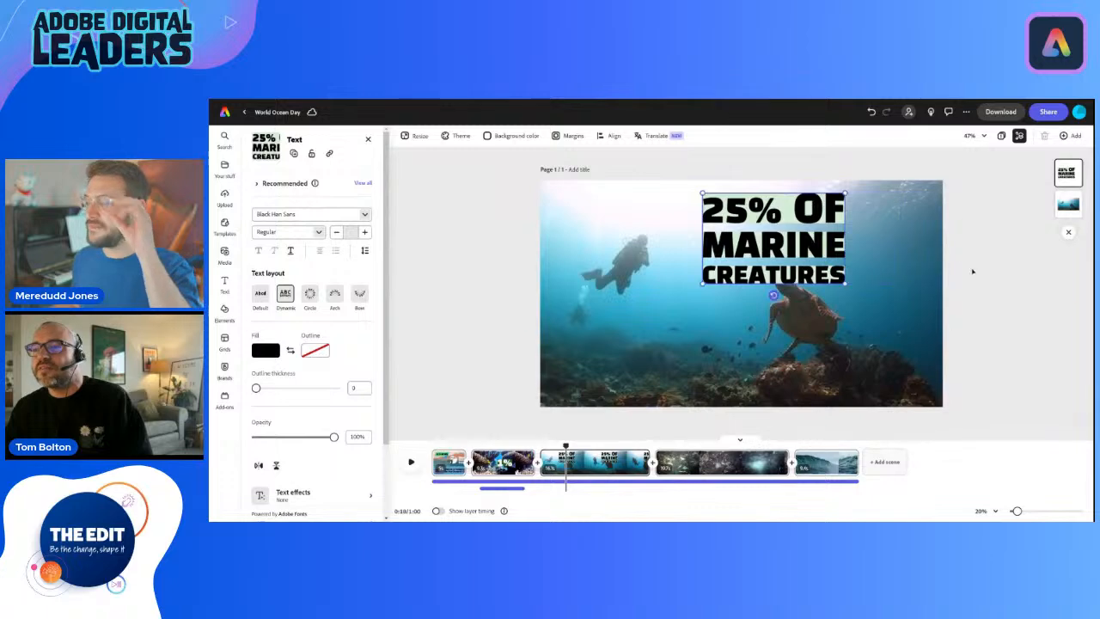
left_click_drag(811, 246, 670, 352)
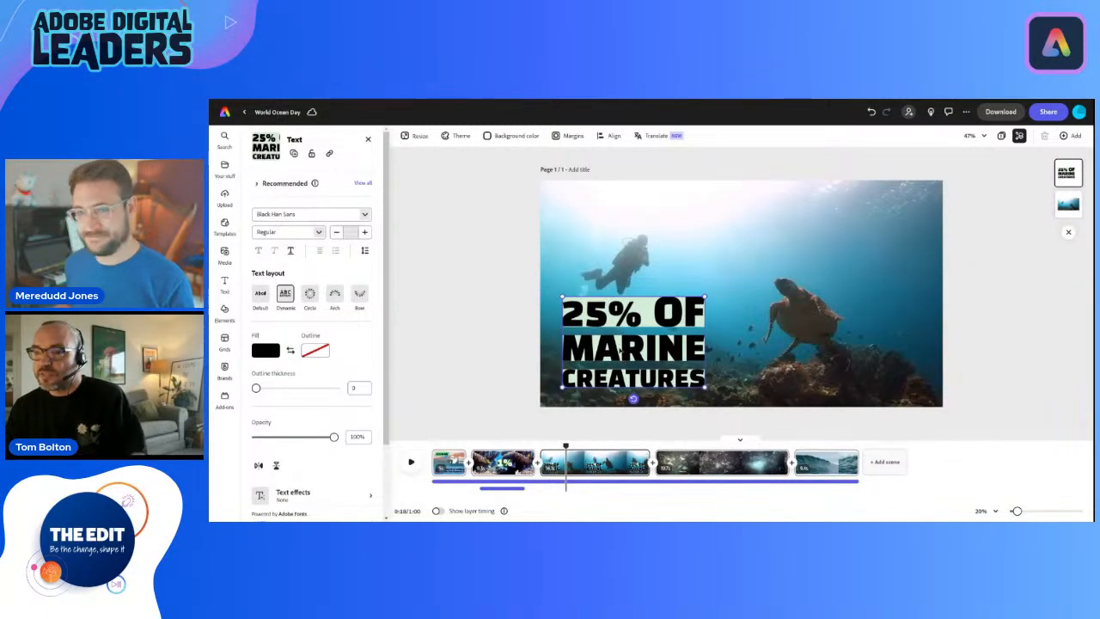
left_click(498, 331)
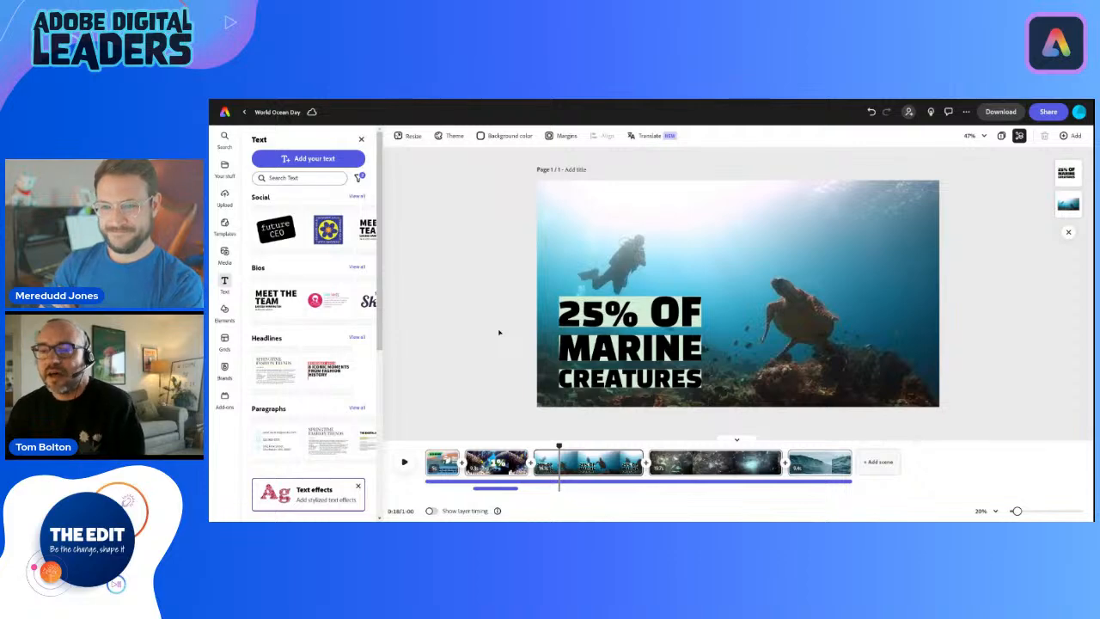
Step: Position the playhead at 0:16 in the turtle scene and record a voiceover of about 7 s from there
left_click(544, 444)
left_click_drag(544, 443, 544, 443)
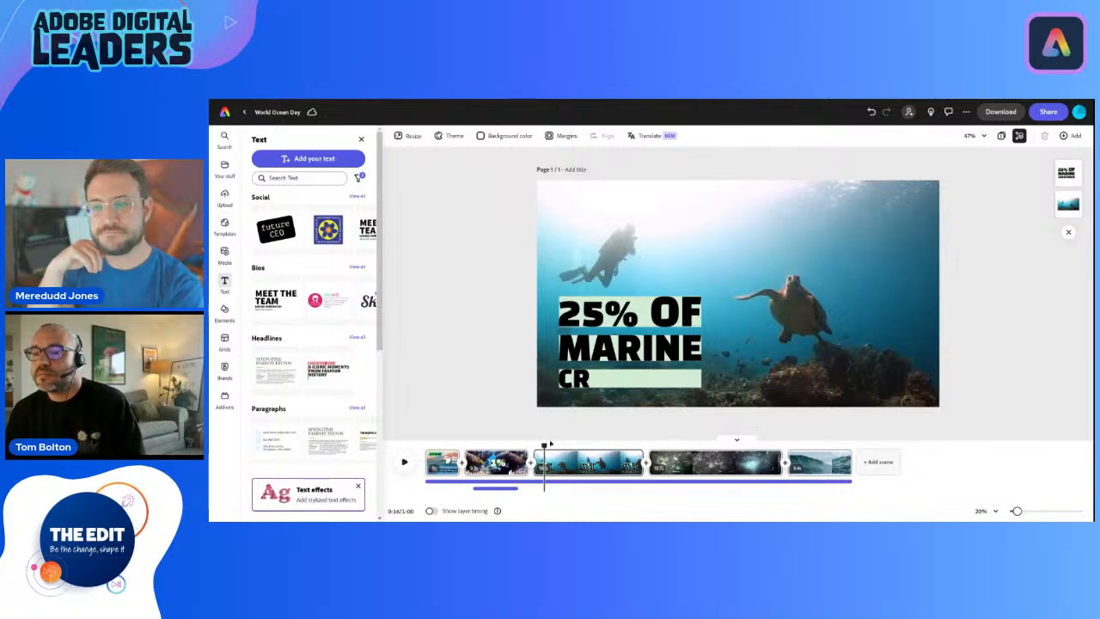
left_click_drag(544, 445, 540, 445)
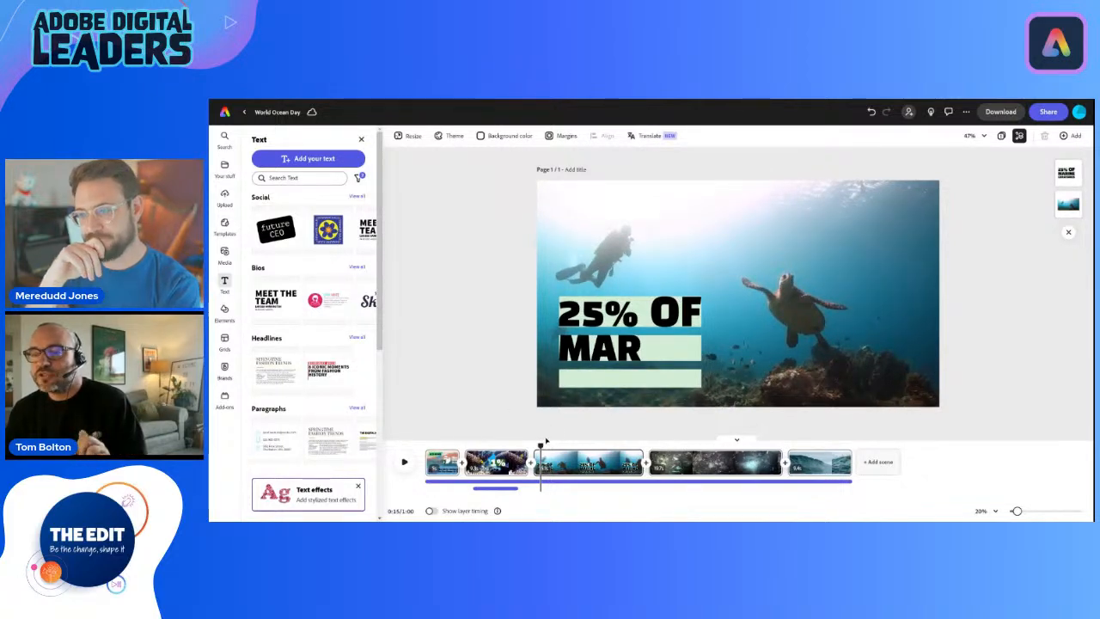
left_click_drag(541, 444, 542, 445)
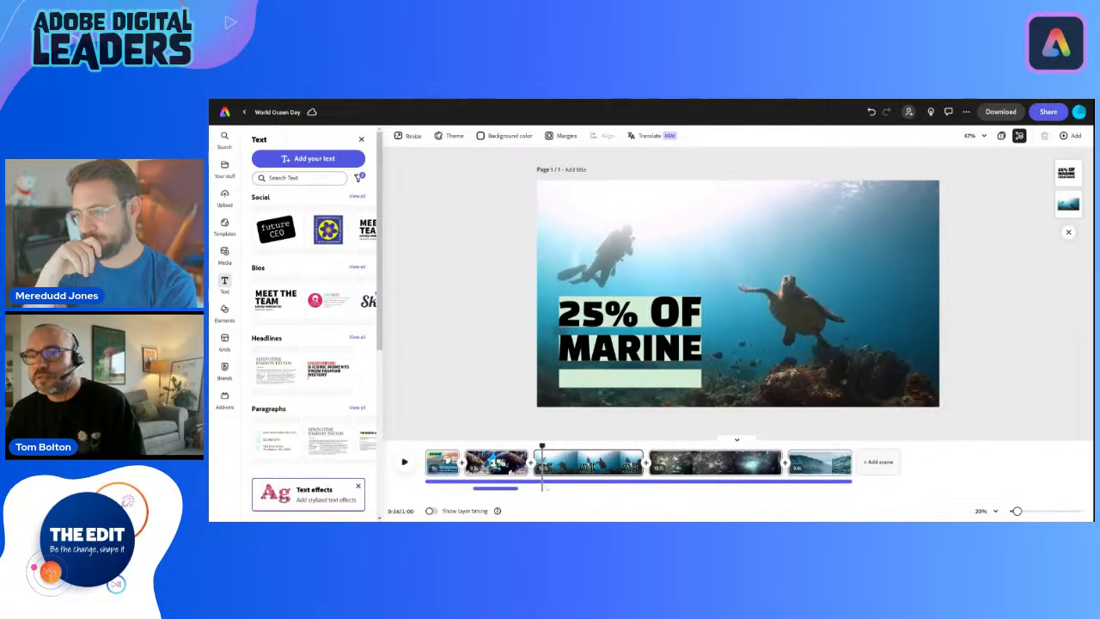
left_click(225, 251)
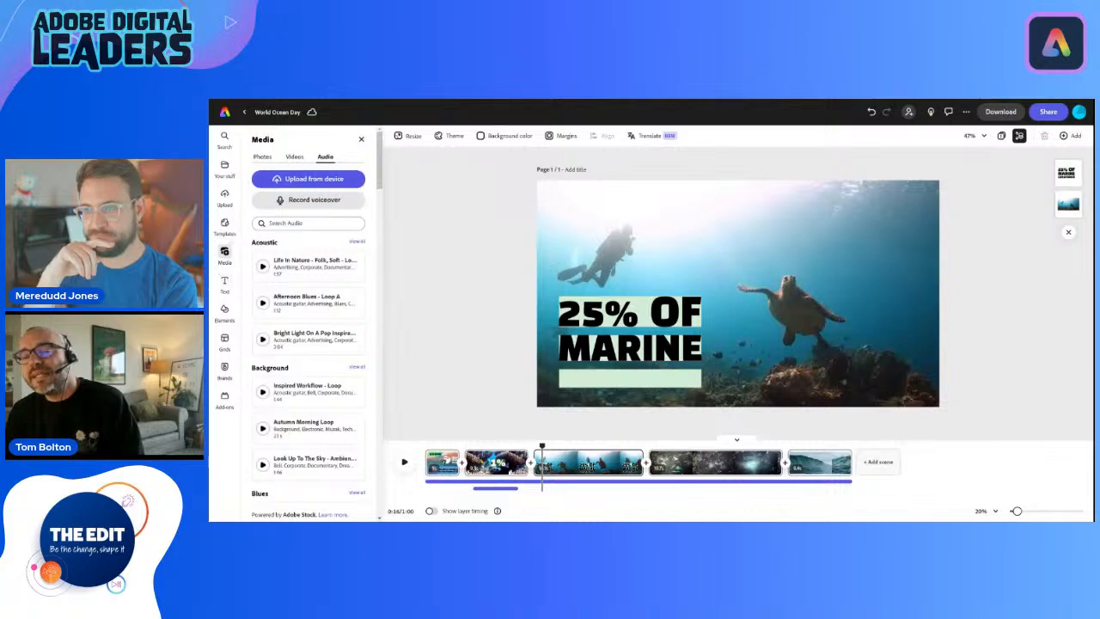
left_click(319, 202)
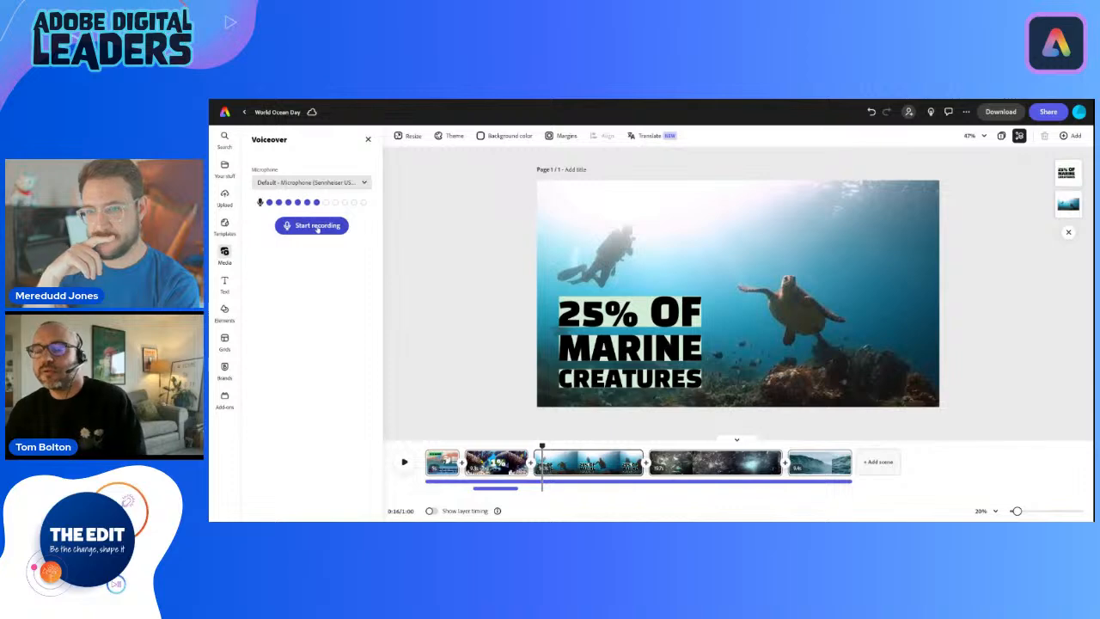
left_click(317, 225)
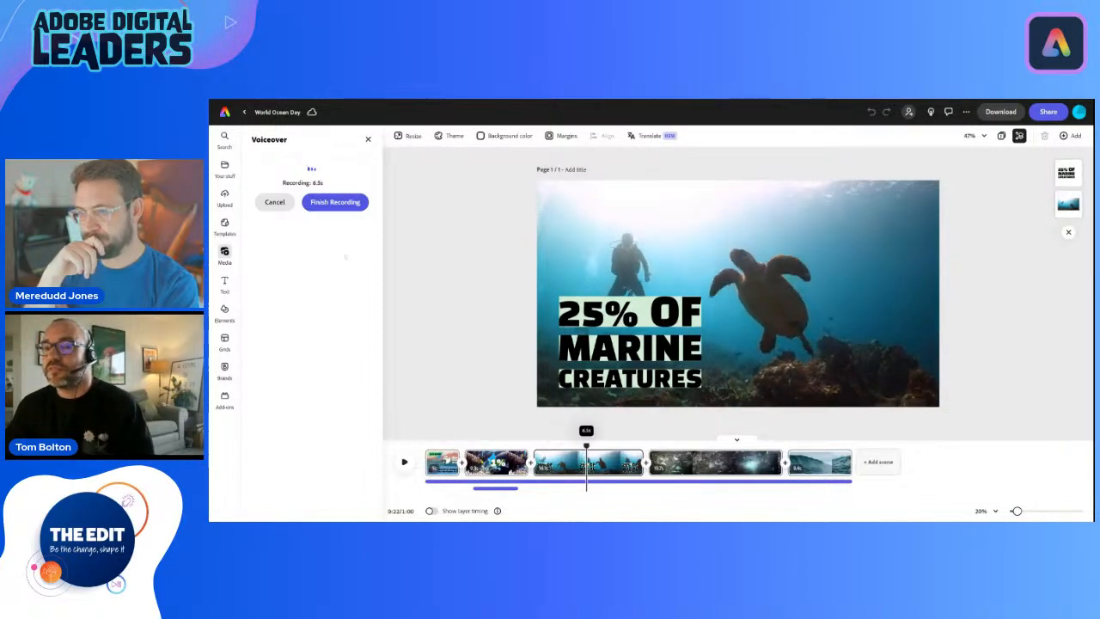
left_click(335, 202)
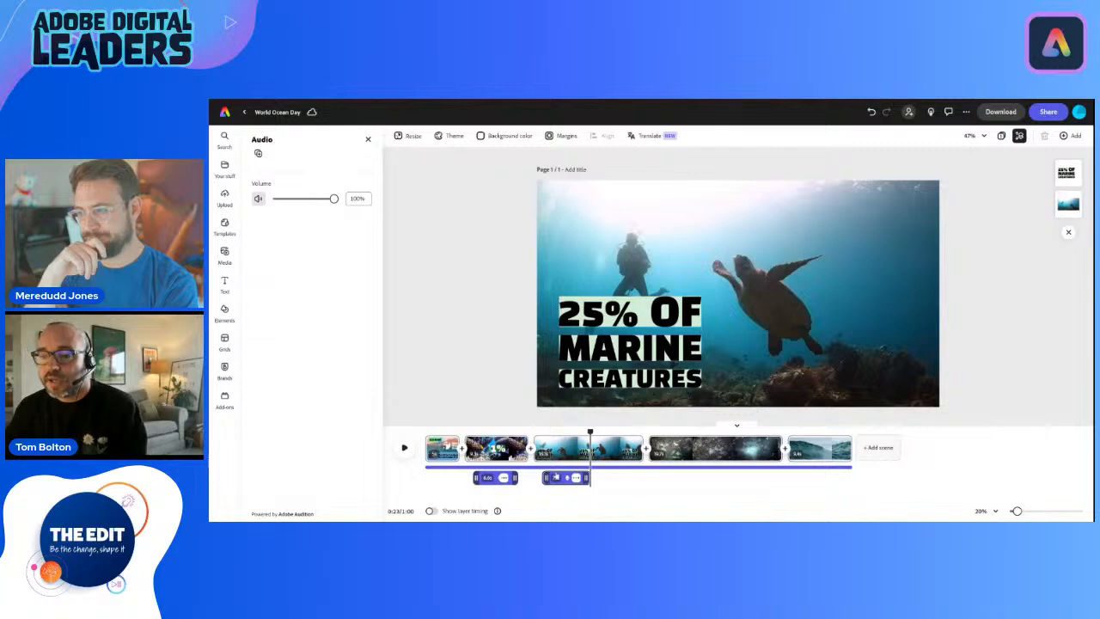
Step: Trim the end of the turtle scene to 11 s so it finishes shortly after its voiceover
key("ctrl+plus")
key("ctrl+plus")
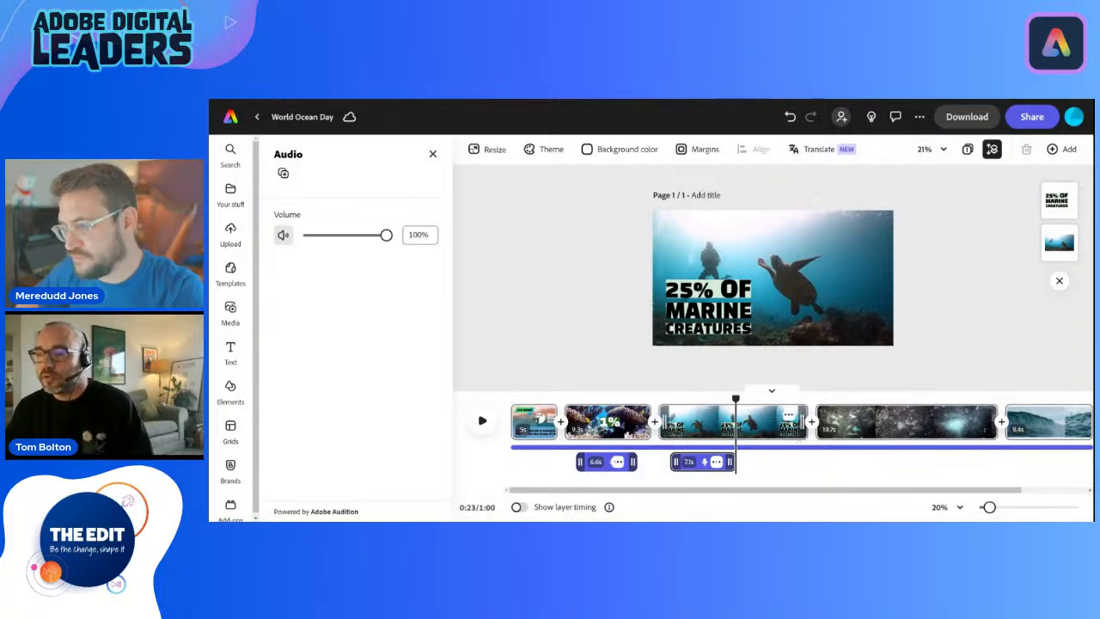
left_click_drag(806, 423, 759, 423)
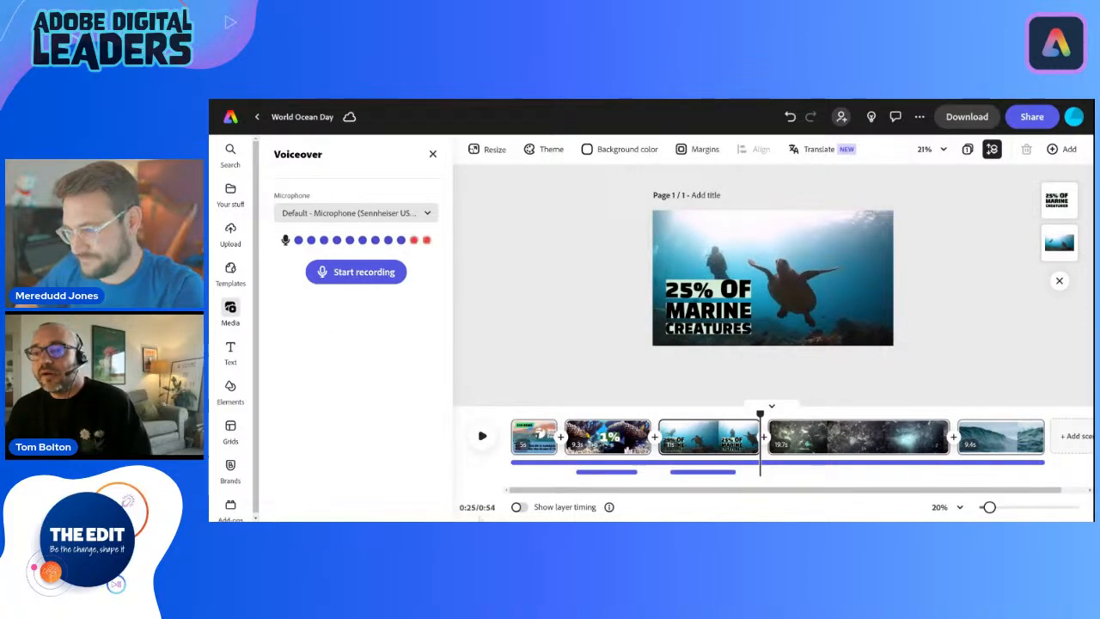
key("ctrl+0")
key("ctrl+minus")
key("ctrl+minus")
key("ctrl+minus")
key("ctrl+minus")
key("ctrl+minus")
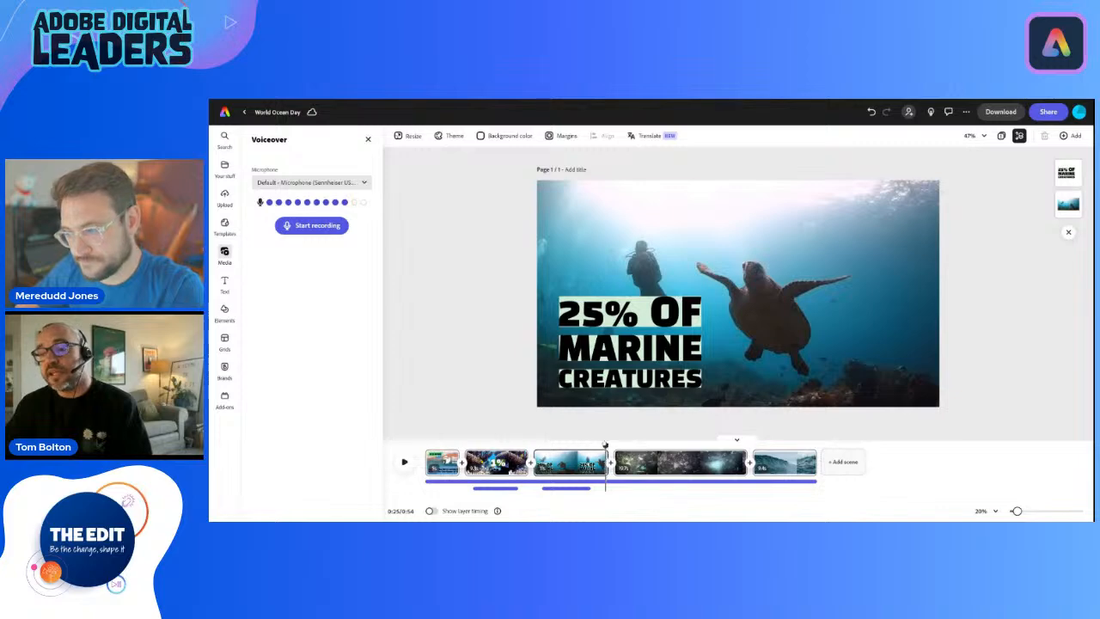
Step: Add a Push transition between the turtle scene and the following scene, and set its personality to Soft
left_click_drag(608, 444, 592, 444)
key("ctrl+plus")
key("ctrl+plus")
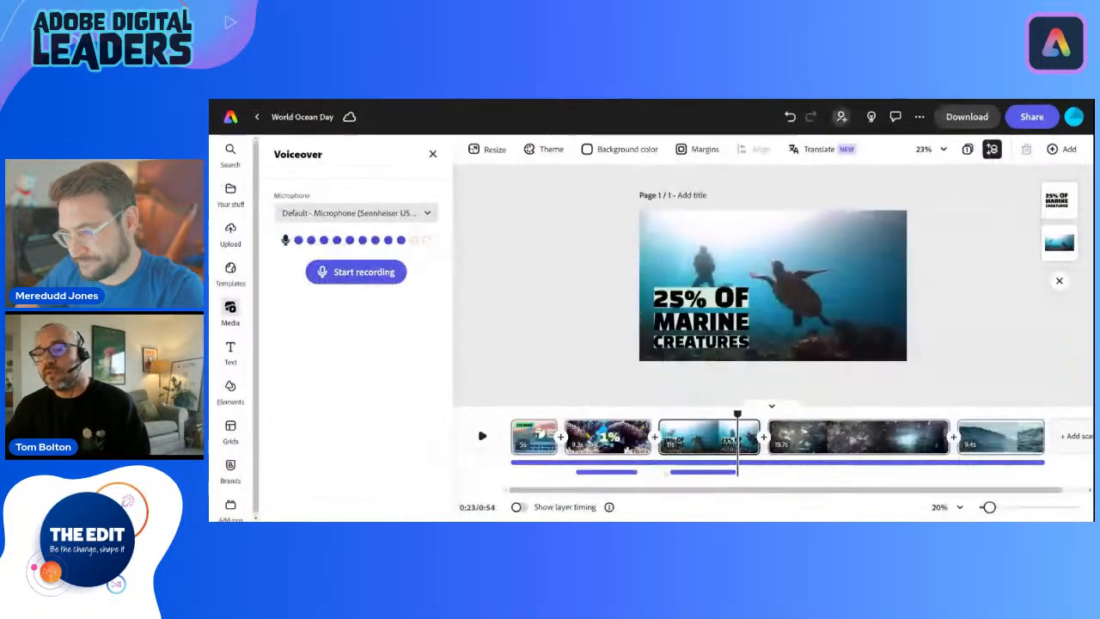
left_click(763, 435)
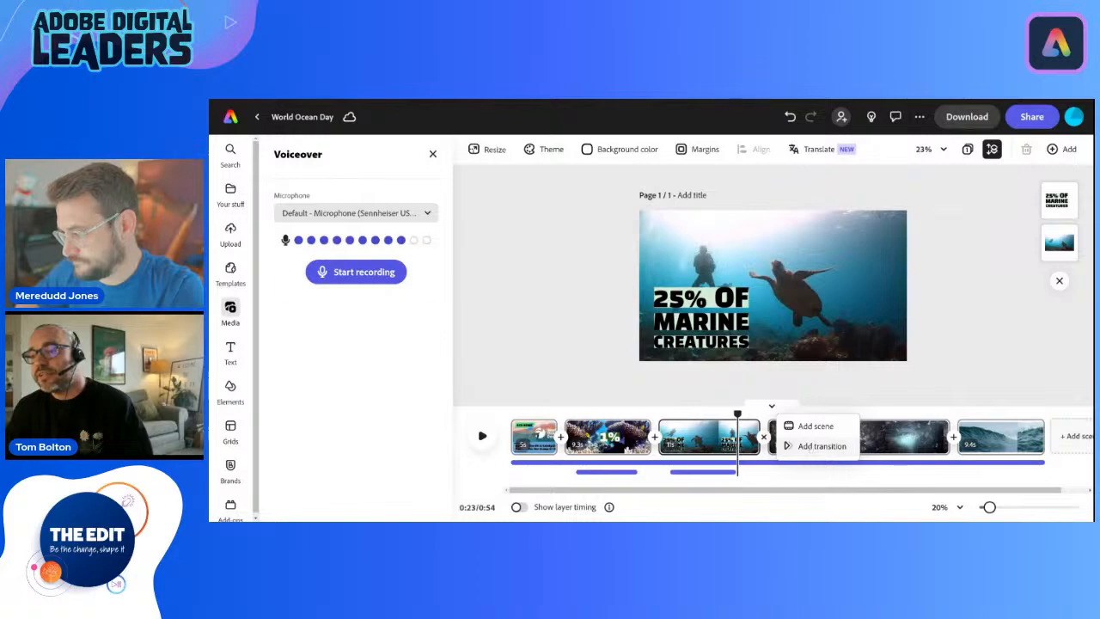
left_click(812, 446)
mouse_move(301, 214)
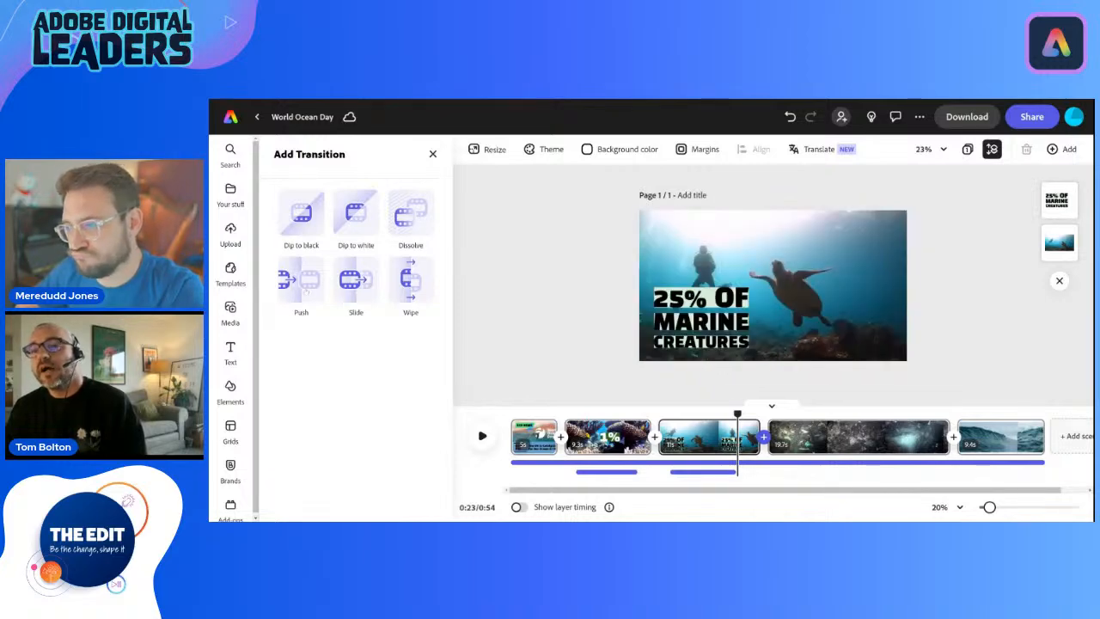
left_click(302, 284)
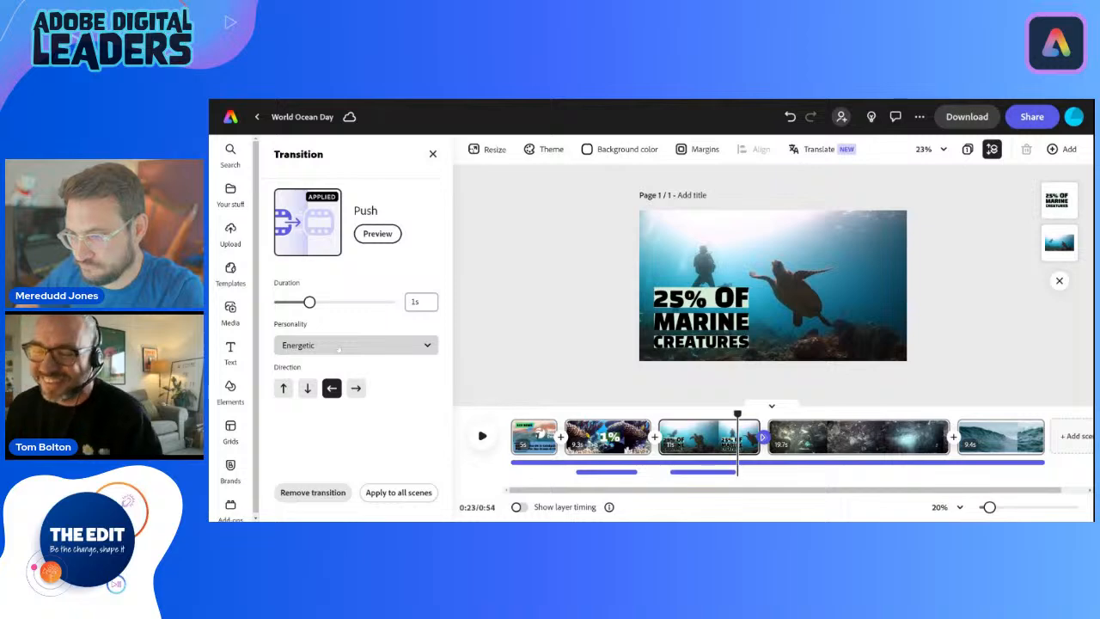
left_click(337, 345)
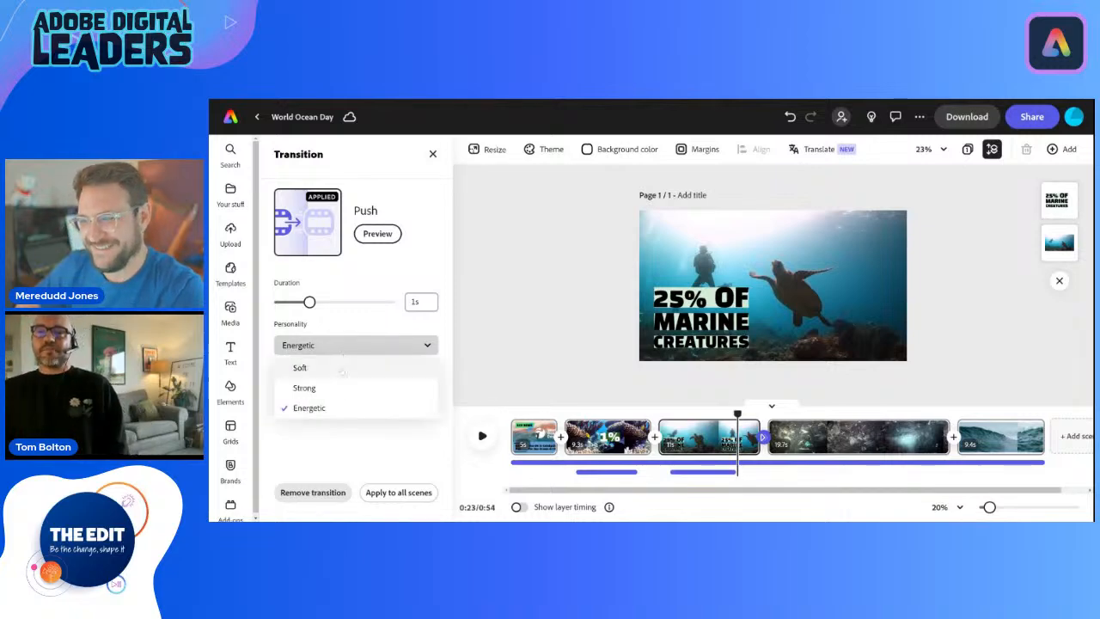
left_click(324, 369)
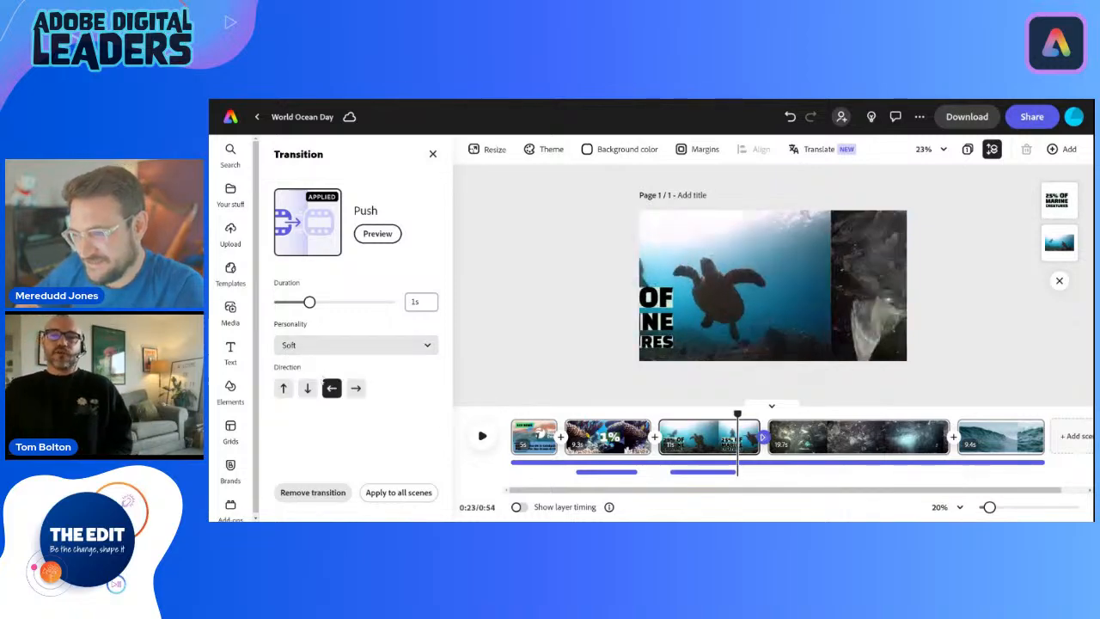
Step: Play the video from the beginning through the Push transition after the turtle scene, and stop at 0:26
left_click_drag(738, 414, 511, 414)
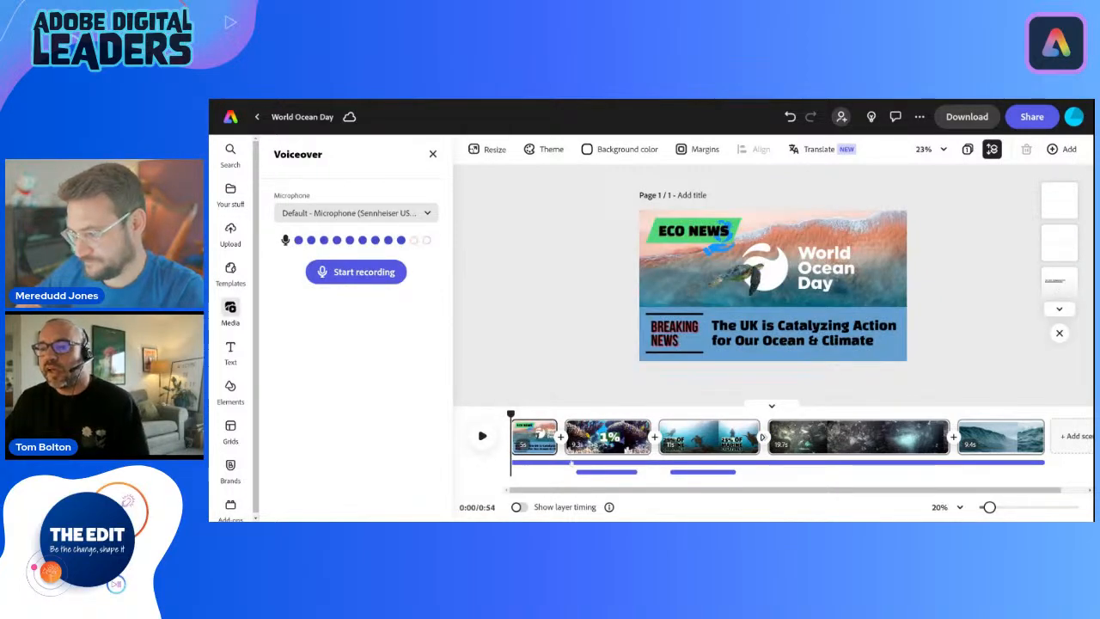
key("ctrl+minus")
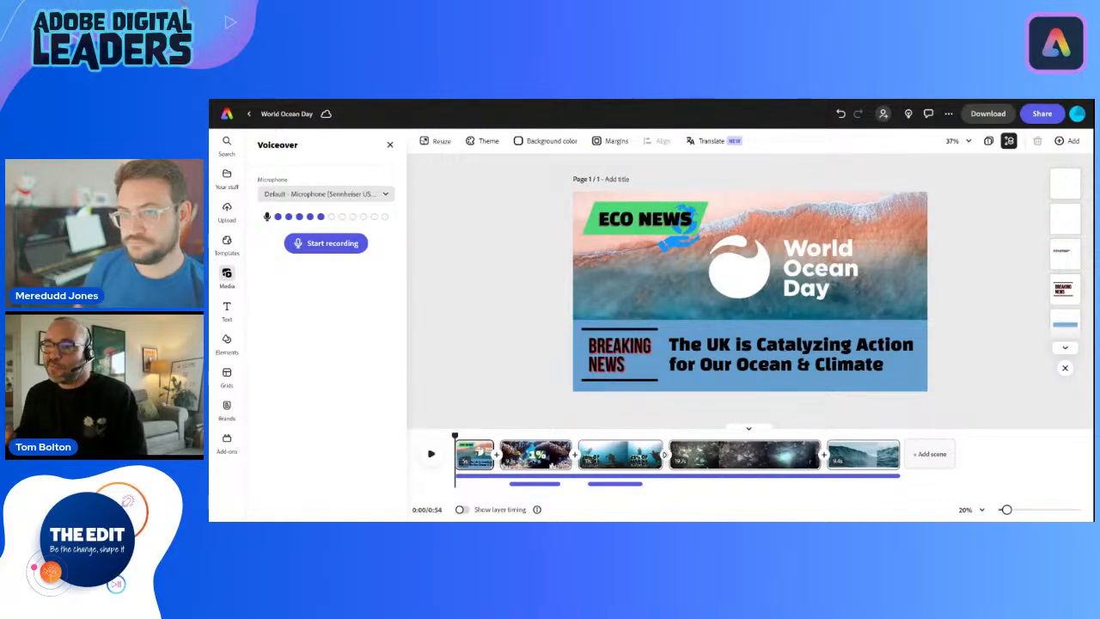
key("space")
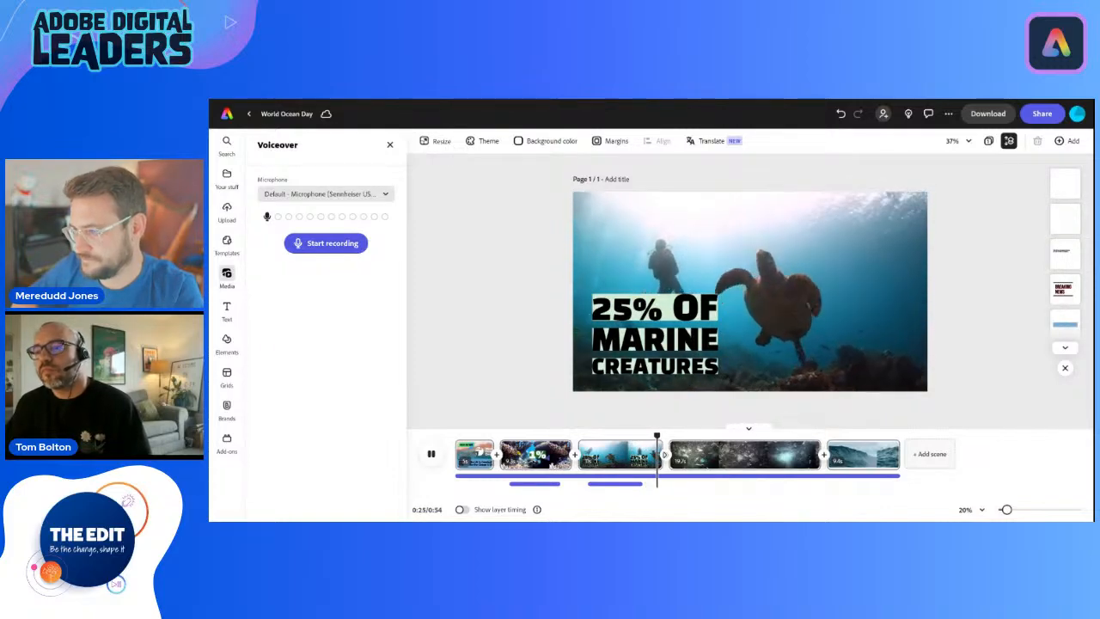
key("space")
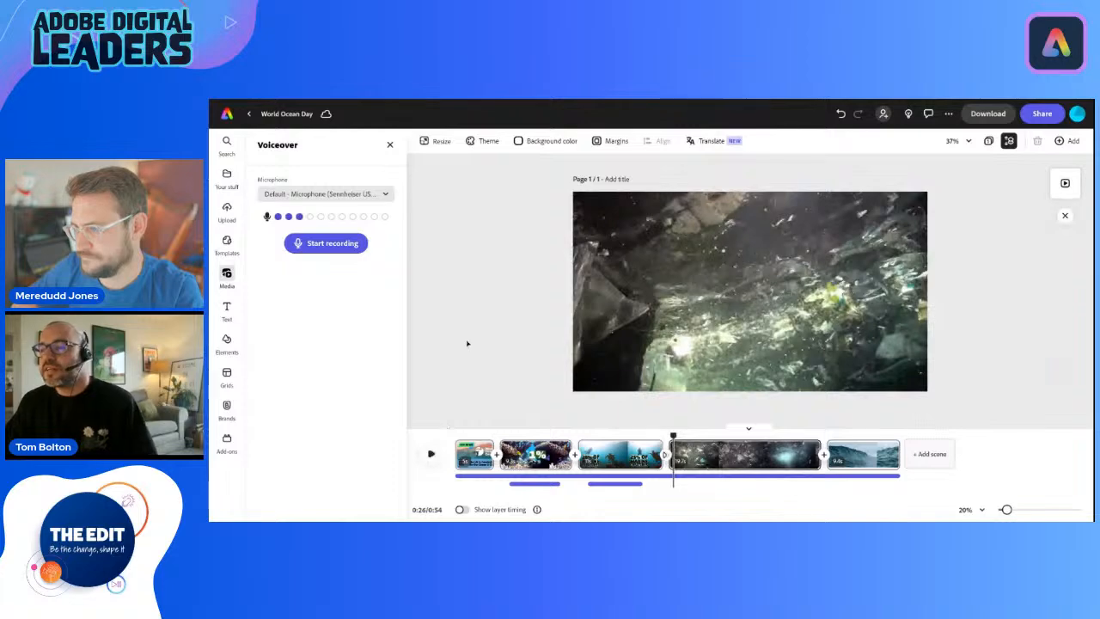
Step: Insert a blank 5 s scene after the turtle scene and open the settings of the Push transition between them
left_click(663, 453)
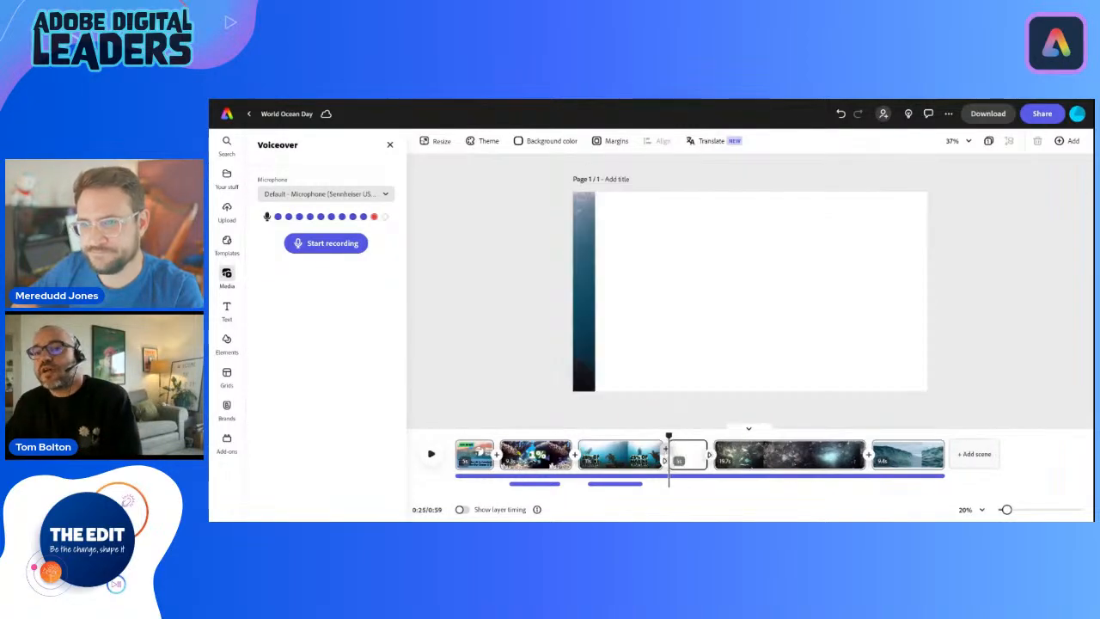
left_click(664, 454)
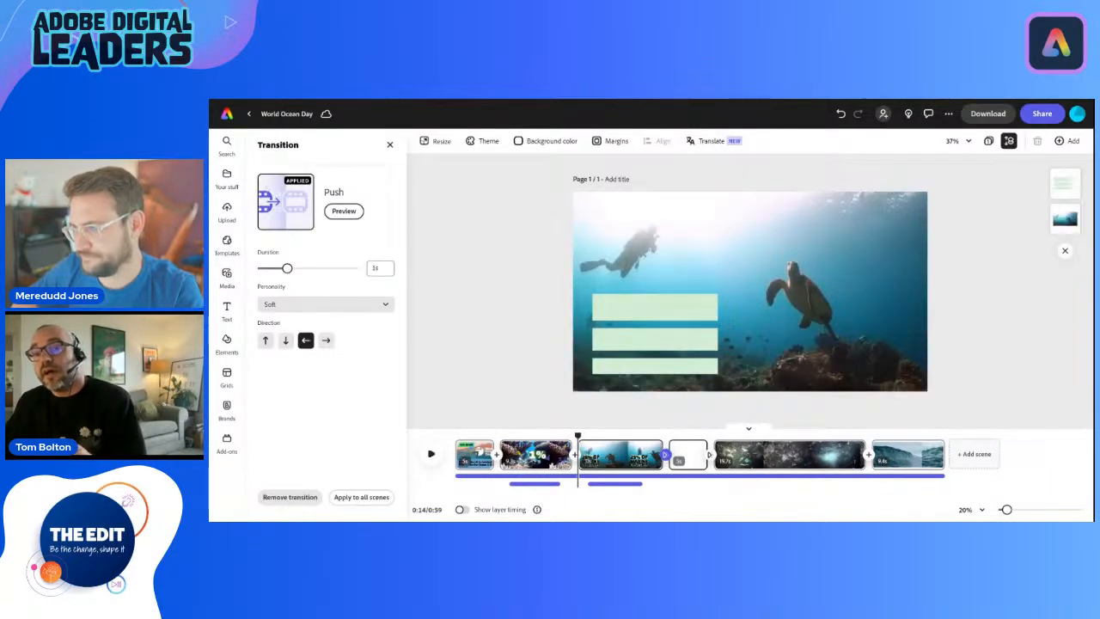
left_click_drag(578, 436, 648, 435)
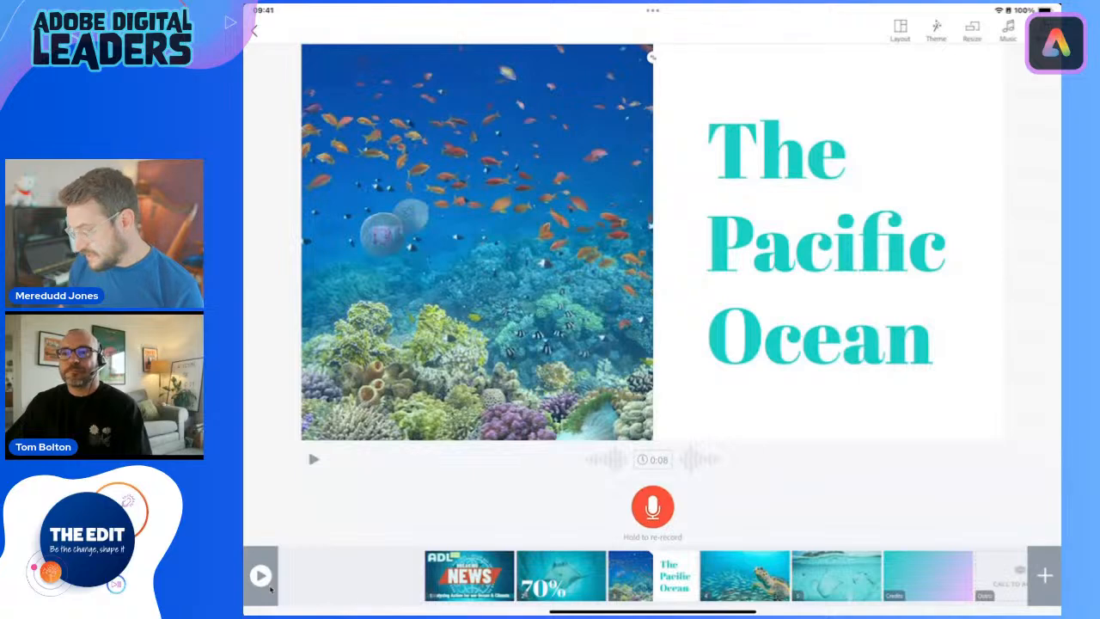
Step: View the sharing options of the ocean facts project on the iPad and close them
left_click(1044, 31)
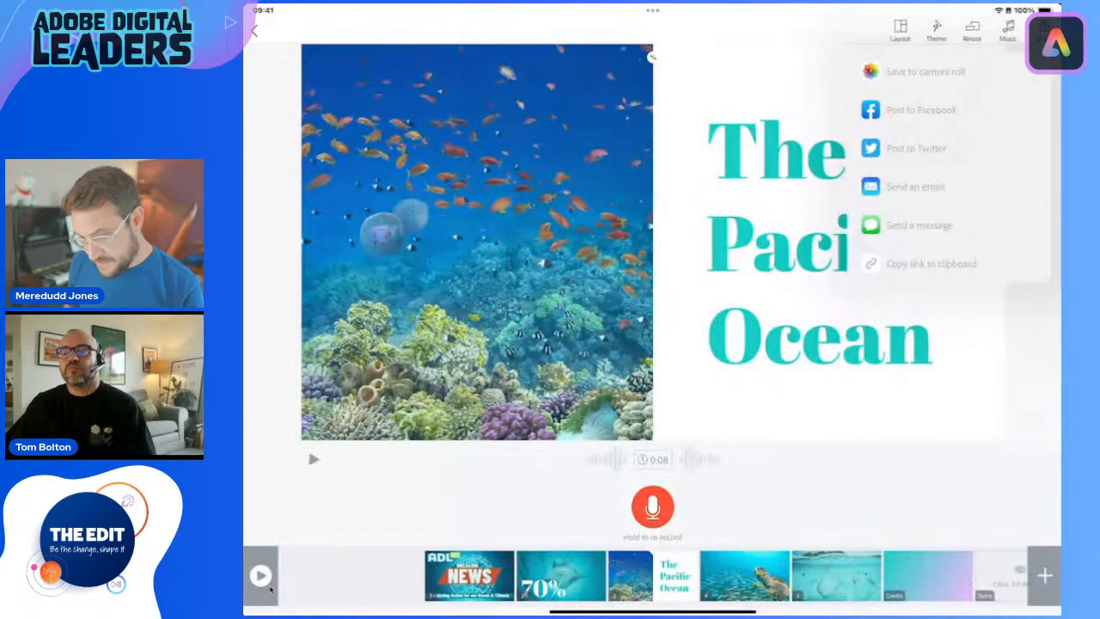
left_click(271, 588)
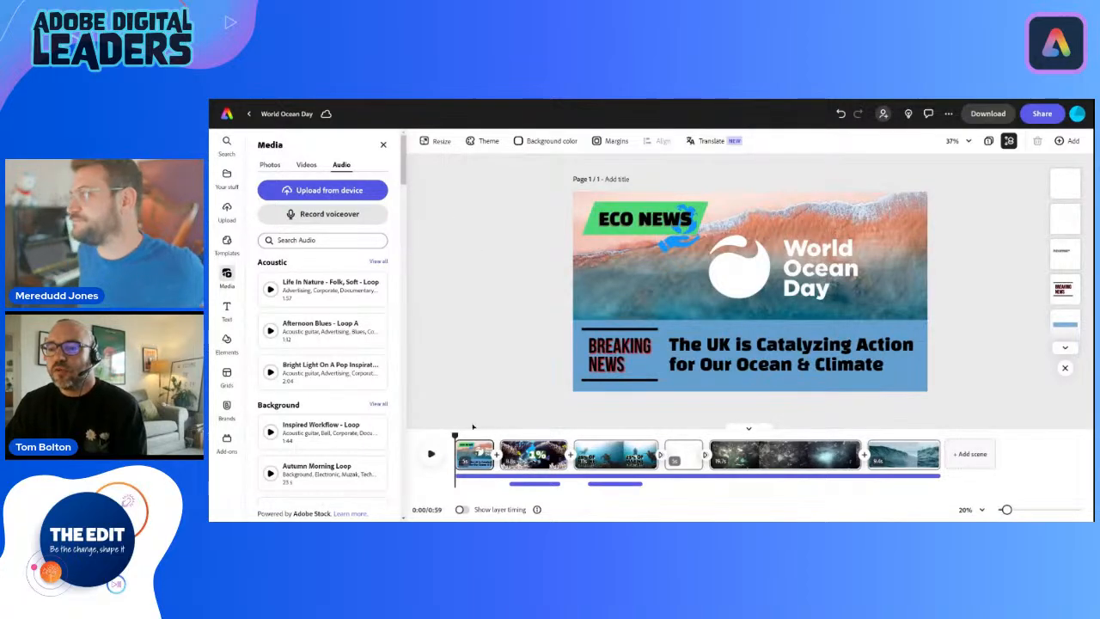
Step: Position the playhead at 0:31 in the underwater waste scene, and open Animate from audio from the Adobe Express home page
left_click_drag(453, 436, 718, 436)
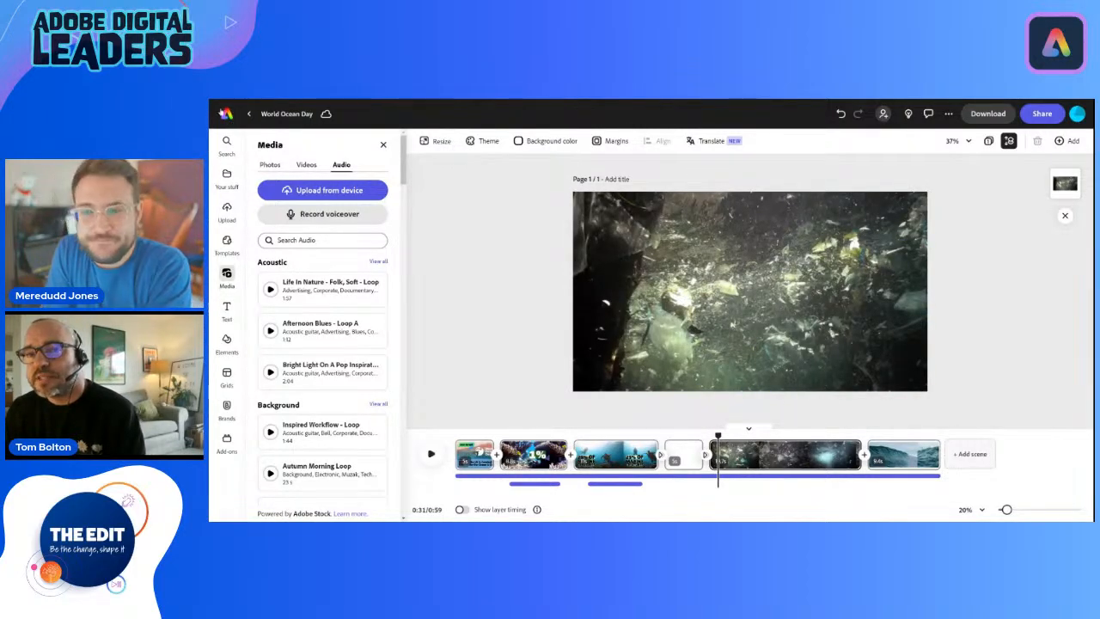
key("ctrl+Tab")
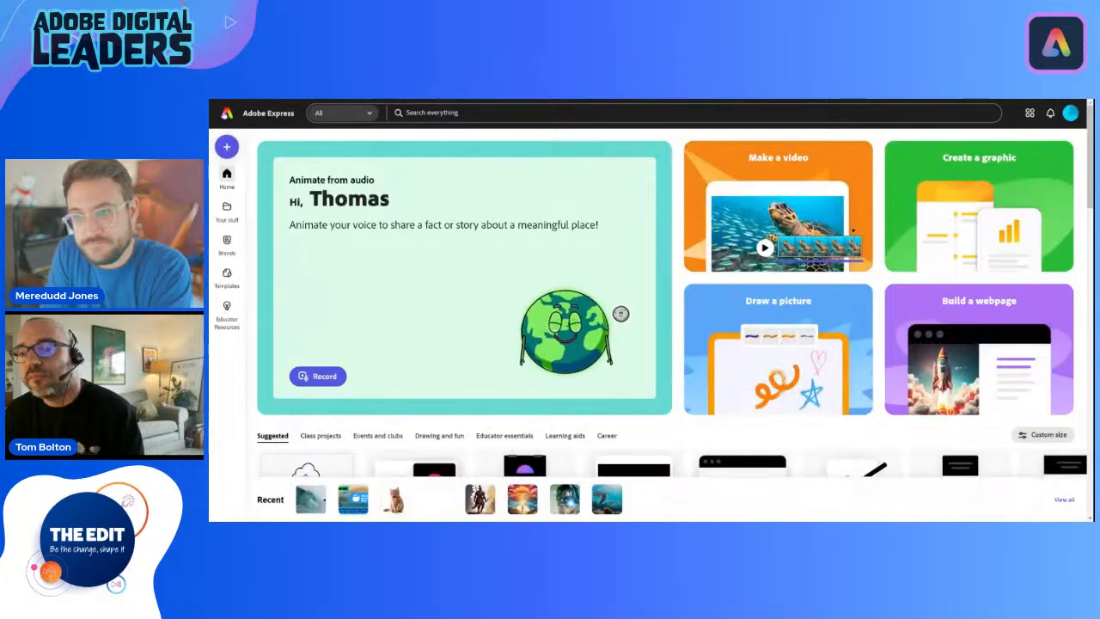
scroll(650, 320, "down", 3)
scroll(649, 320, "up", 3)
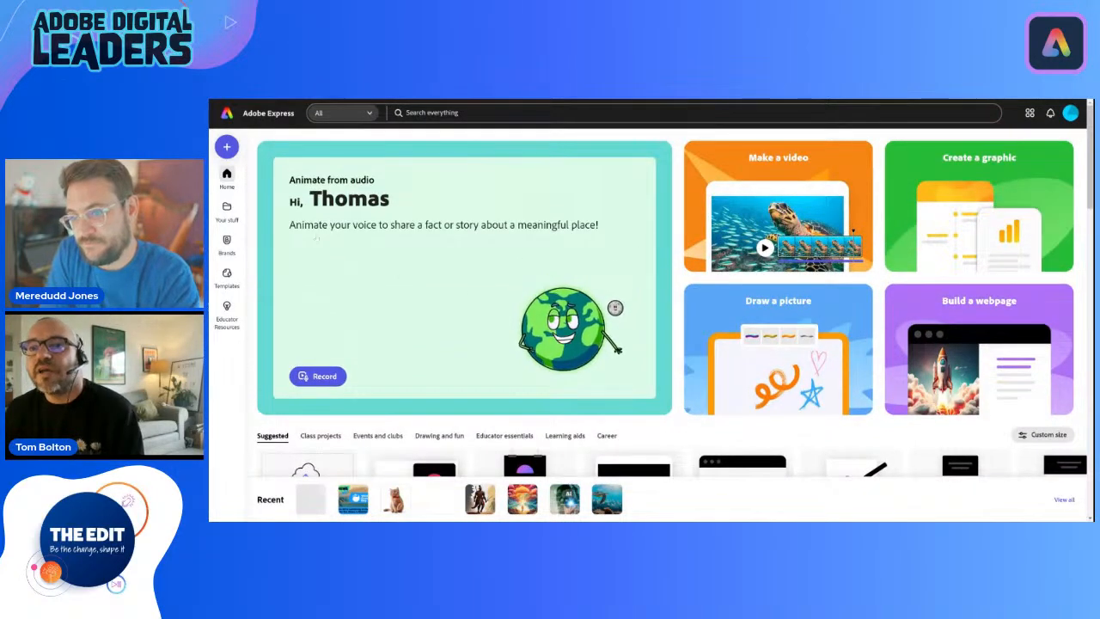
left_click(339, 377)
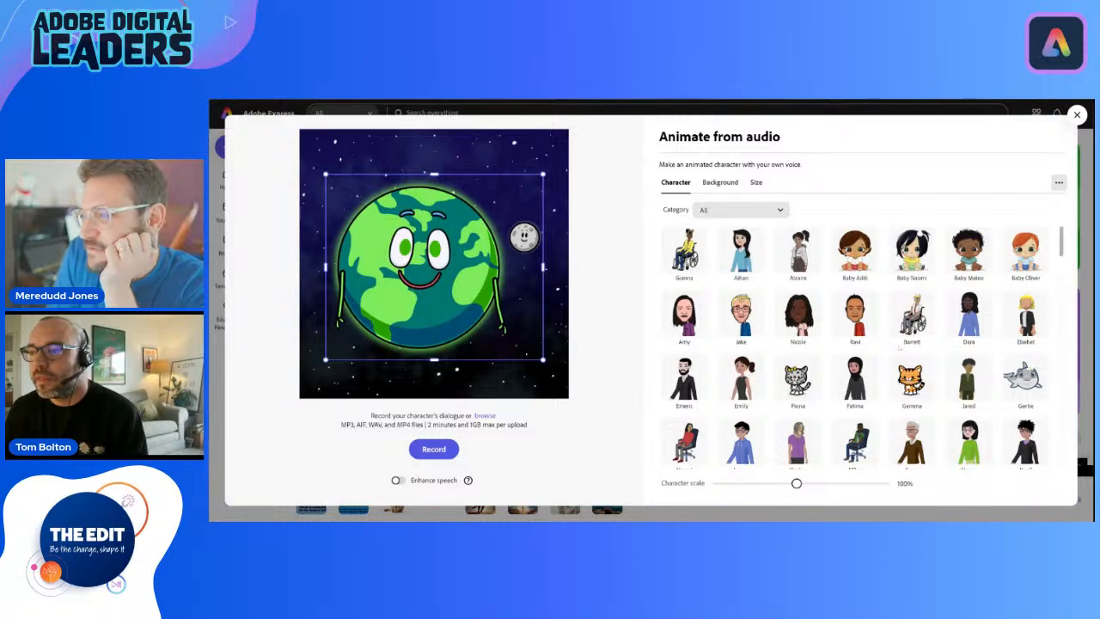
Step: Browse the animated characters and choose the dolphin Gertie
scroll(934, 341, "down", 1)
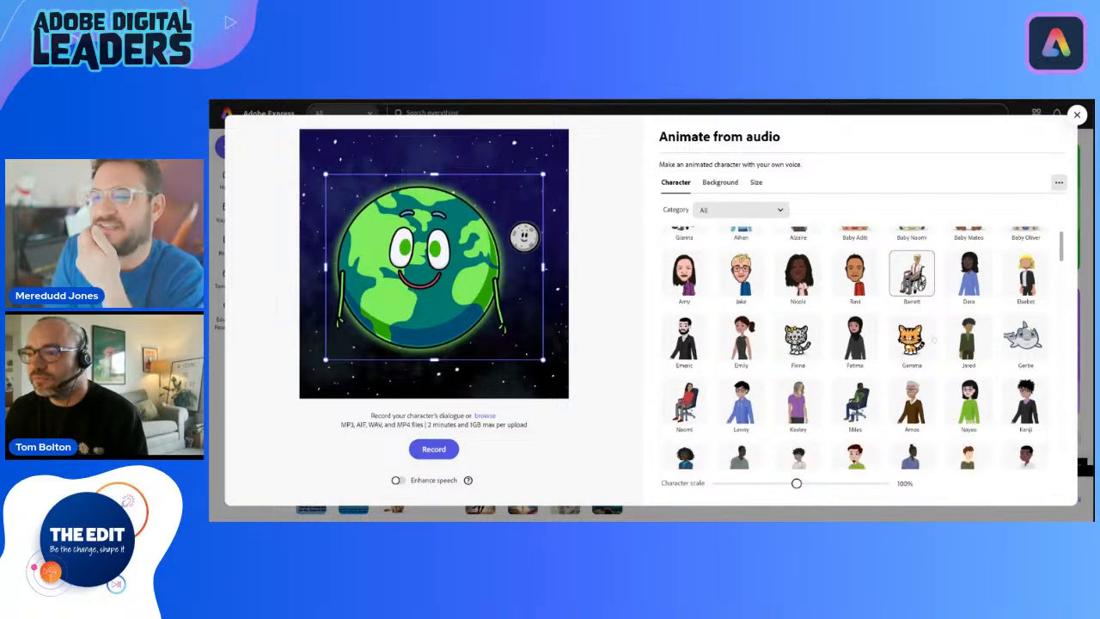
scroll(934, 341, "down", 5)
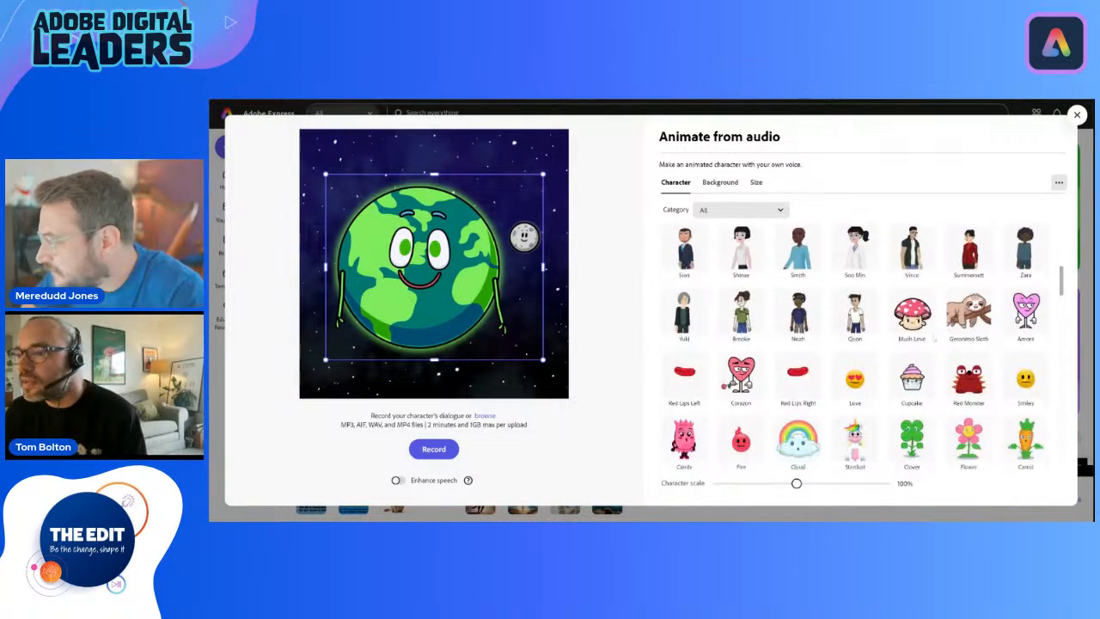
scroll(934, 340, "down", 4)
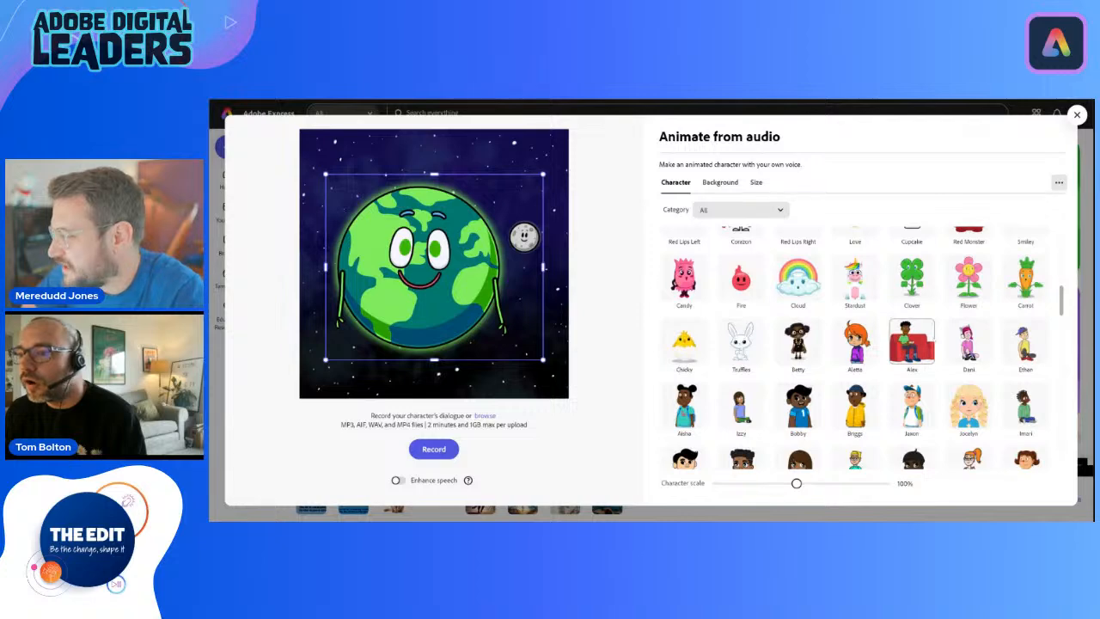
scroll(934, 340, "up", 3)
scroll(933, 341, "up", 4)
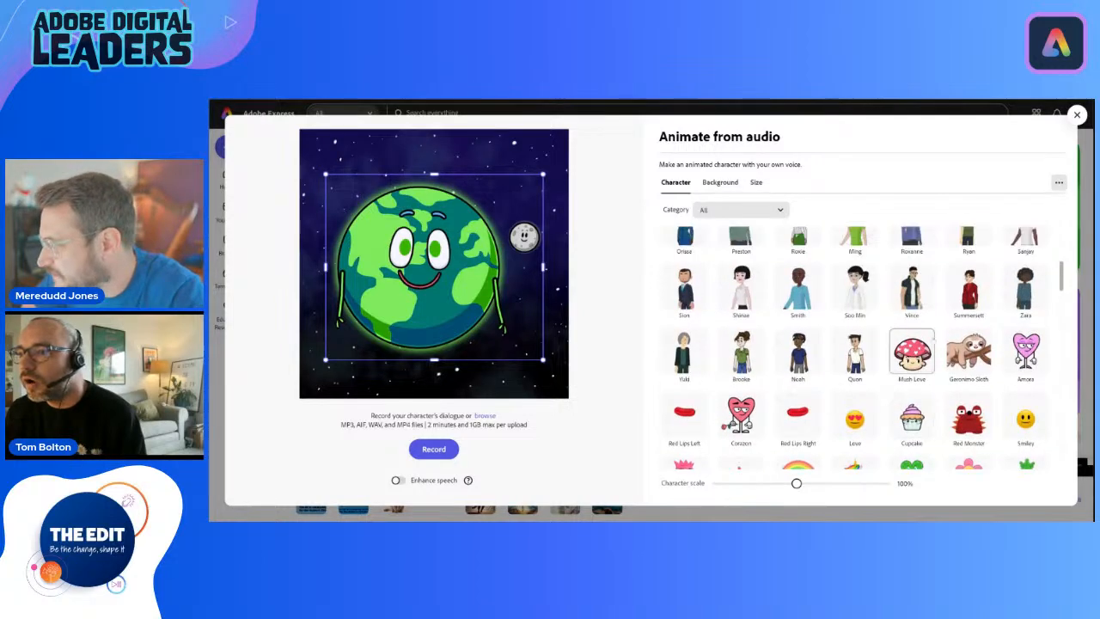
scroll(932, 340, "down", 8)
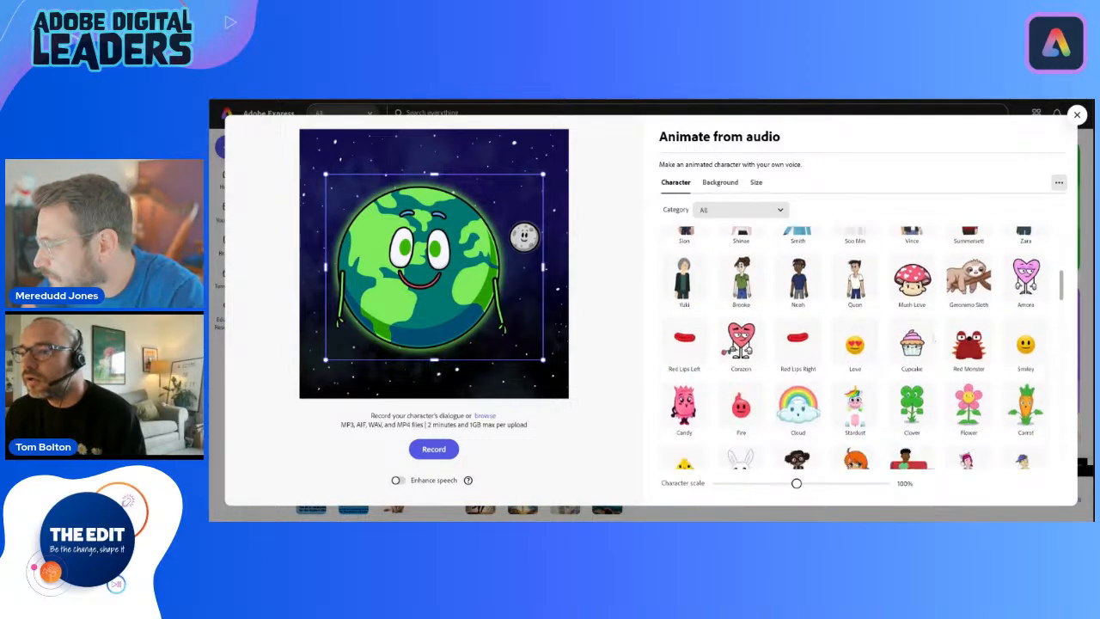
scroll(912, 378, "up", 10)
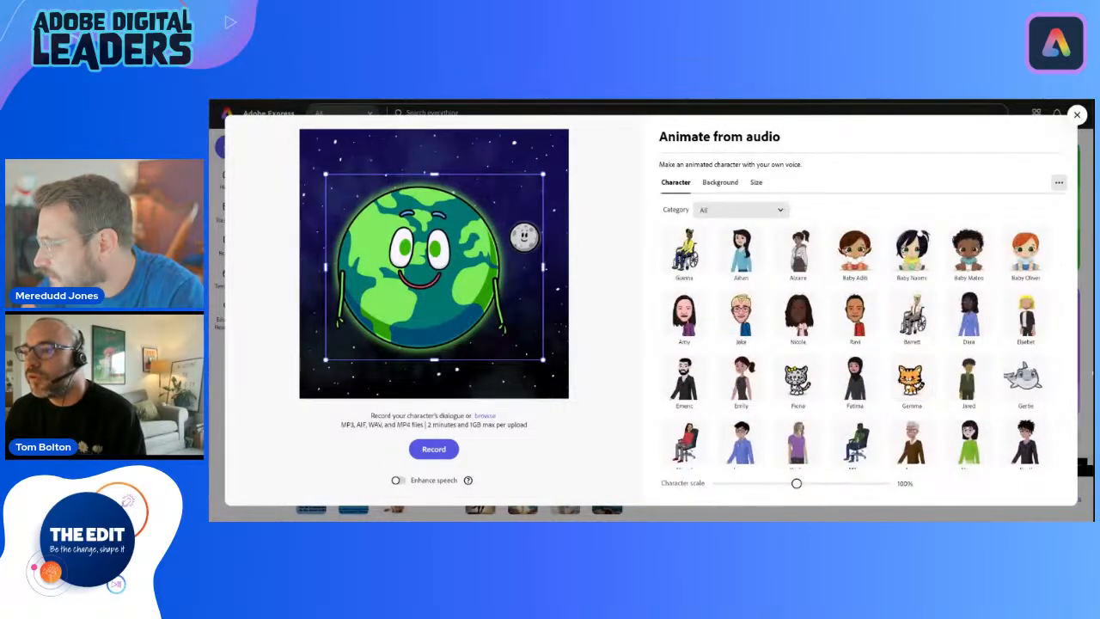
left_click(1025, 376)
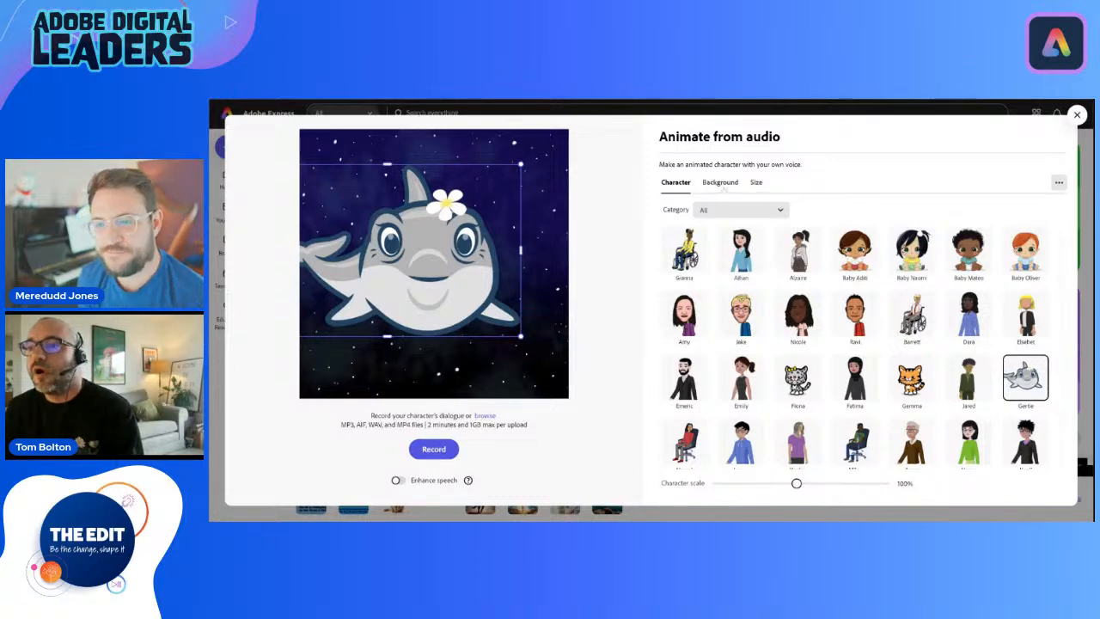
Step: Set the dolphin's background to Transparent and reposition the dolphin so its whole body fits in the frame
left_click(720, 182)
left_click(739, 280)
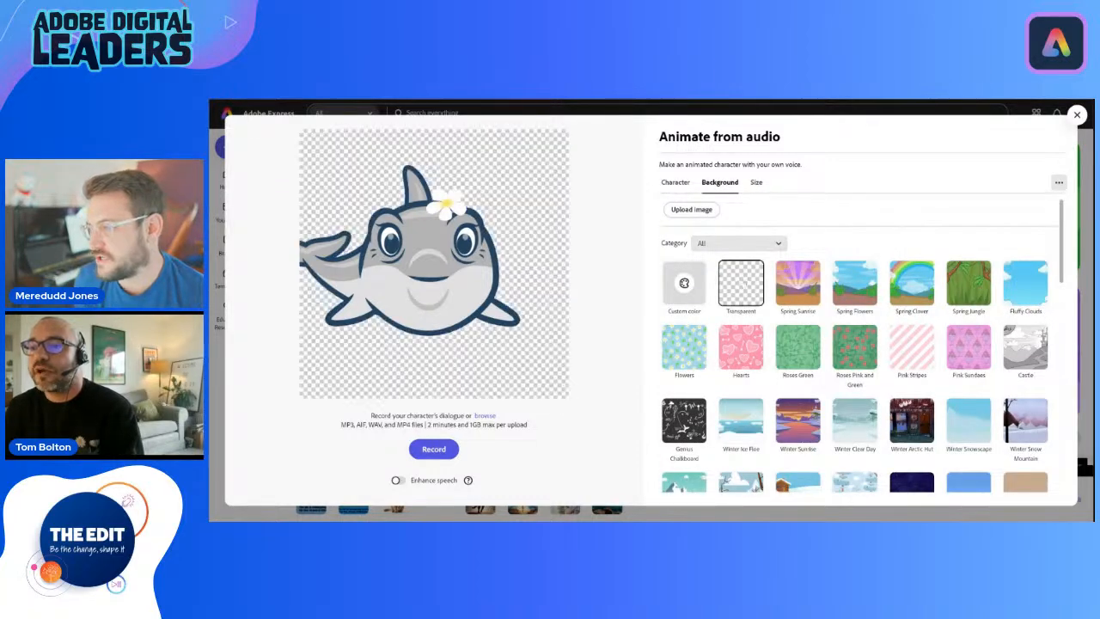
left_click(676, 183)
left_click(720, 182)
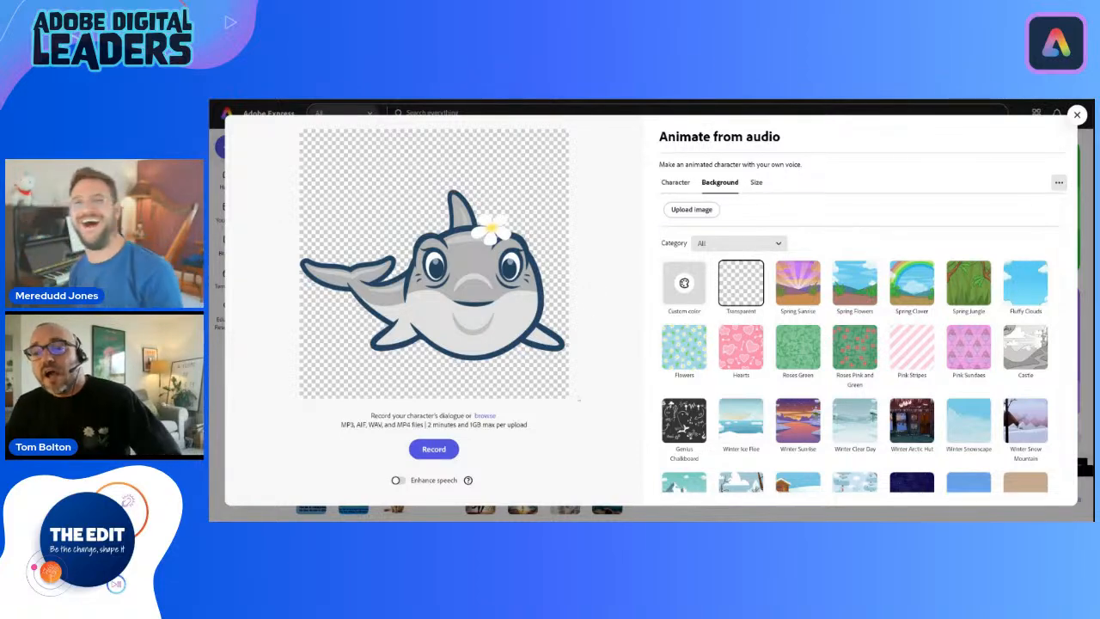
Step: Record about 8 s of dialogue for the dolphin and open the resulting animation in the editor
left_click(434, 449)
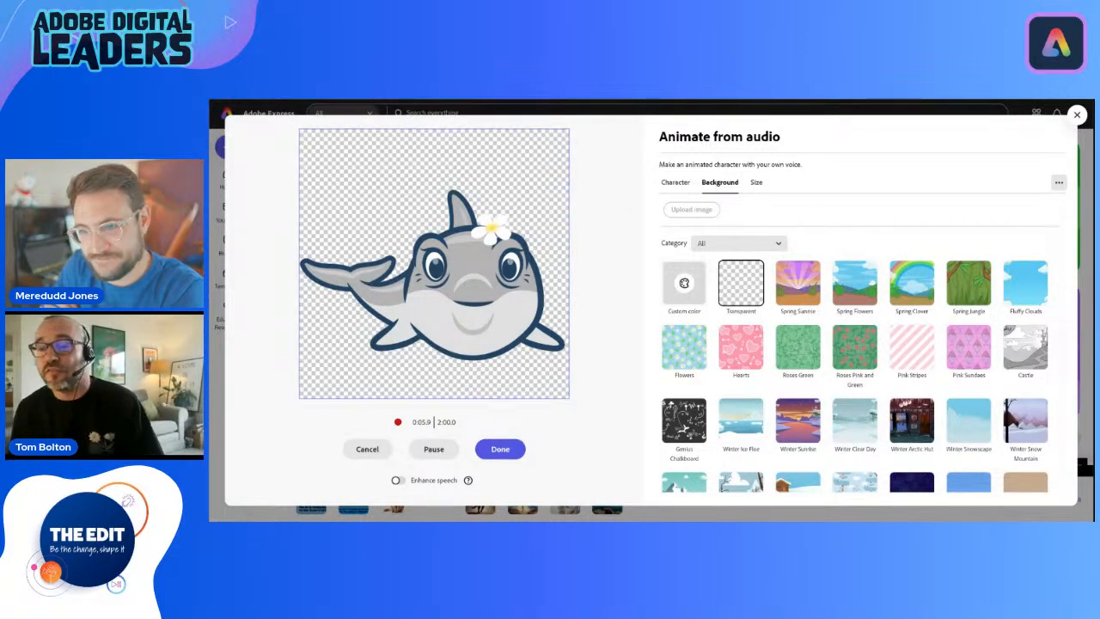
left_click(494, 451)
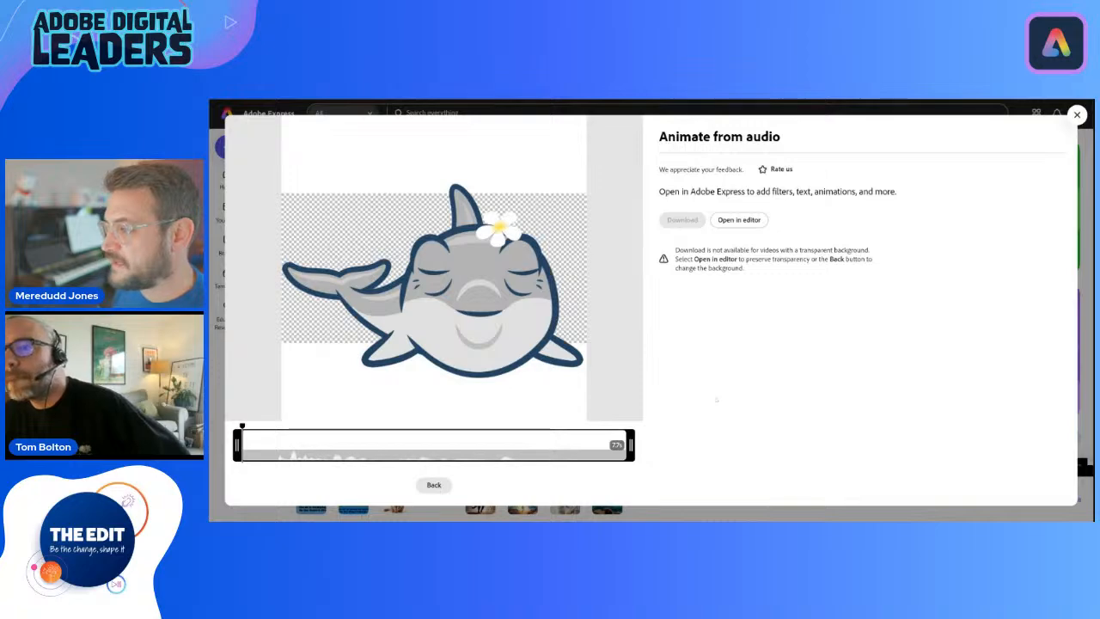
left_click(739, 220)
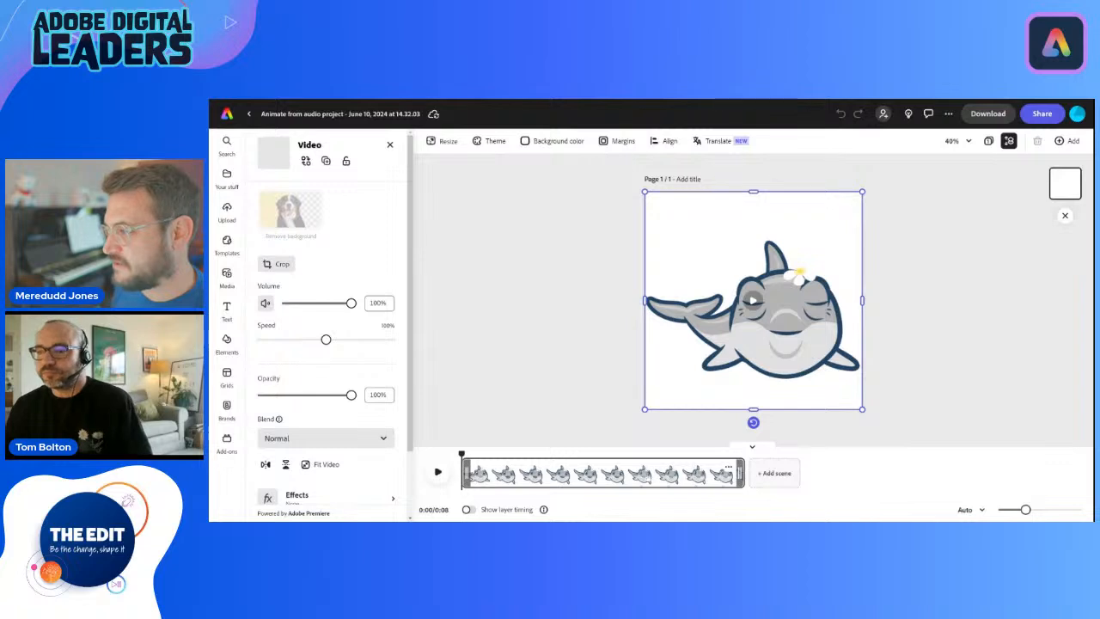
Step: Copy the animated dolphin video from the canvas of the audio animation project
right_click(599, 472)
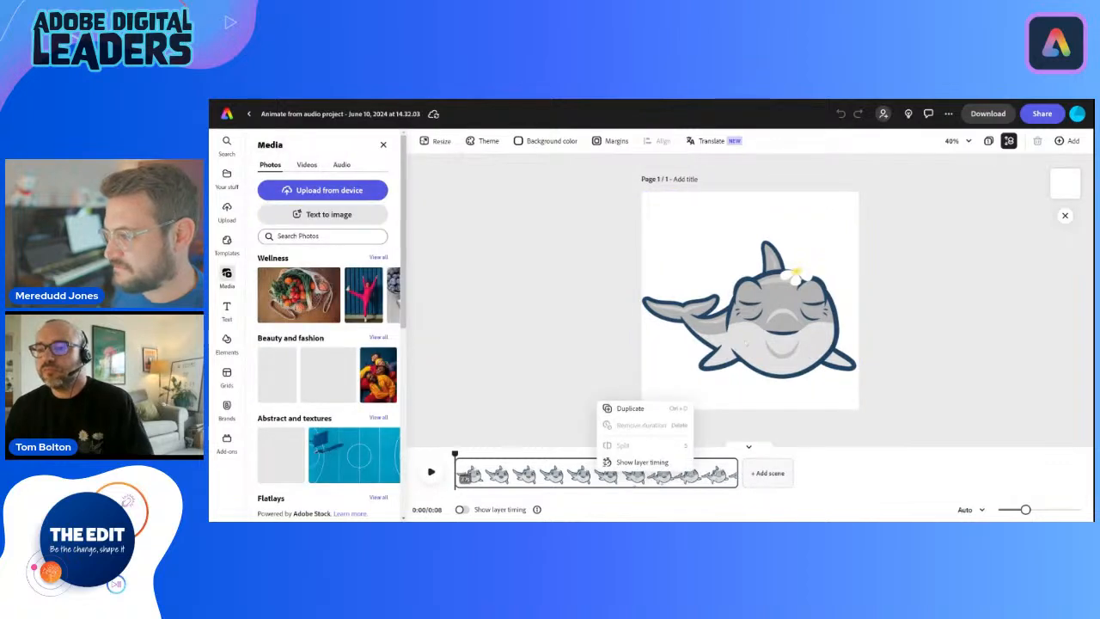
right_click(748, 342)
left_click(745, 366)
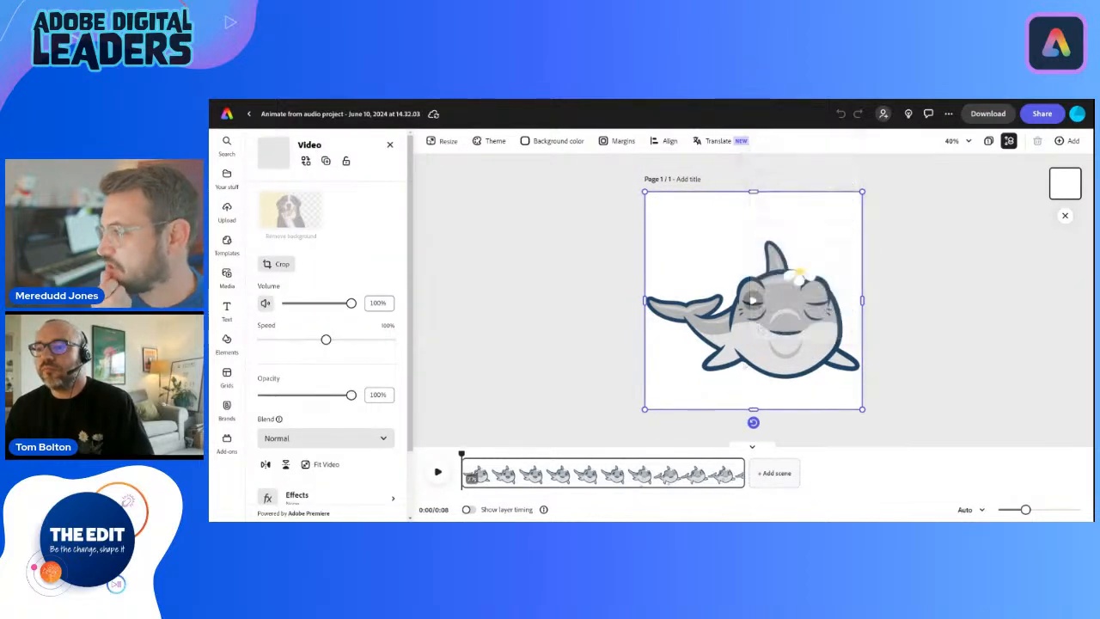
right_click(744, 362)
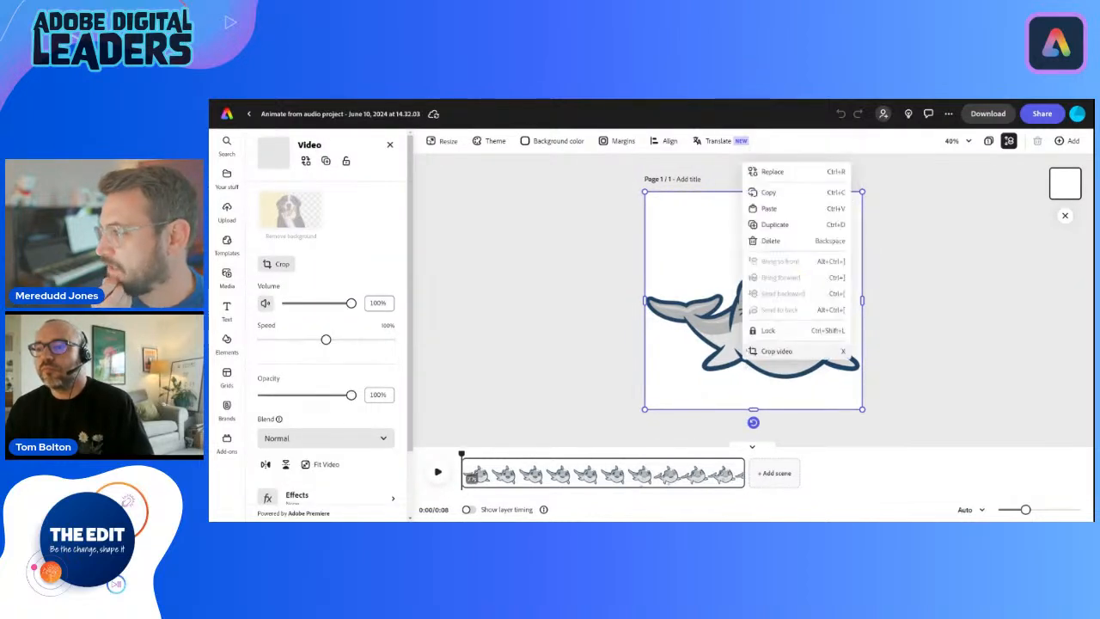
left_click(771, 192)
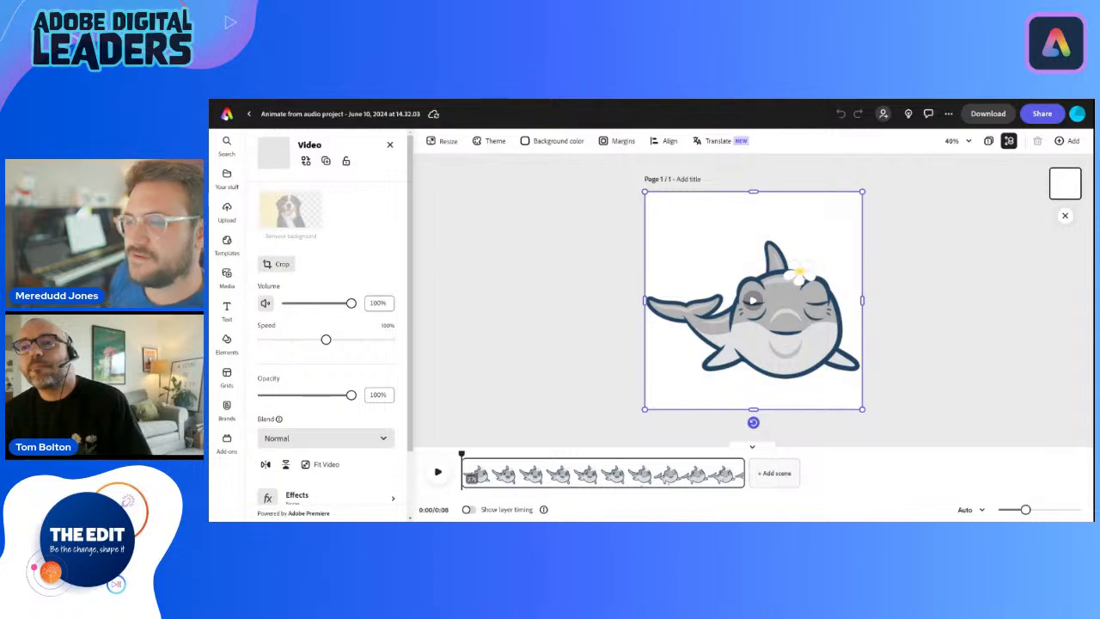
Step: Copy the dolphin video, leave the audio animation project without saving it and open the World Ocean Day project
right_click(725, 313)
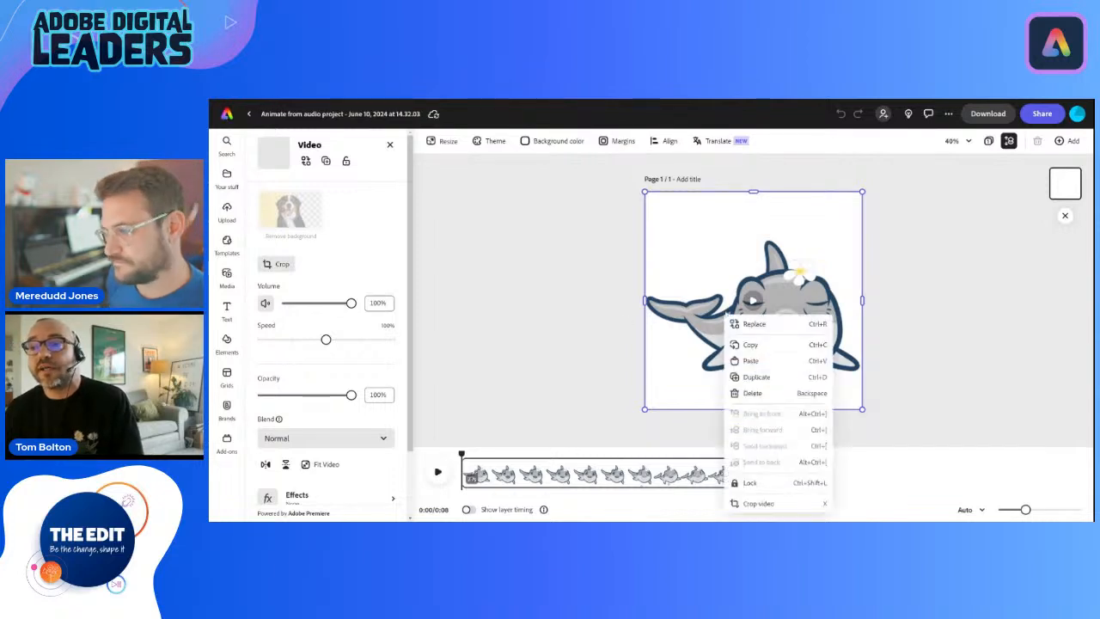
left_click(772, 322)
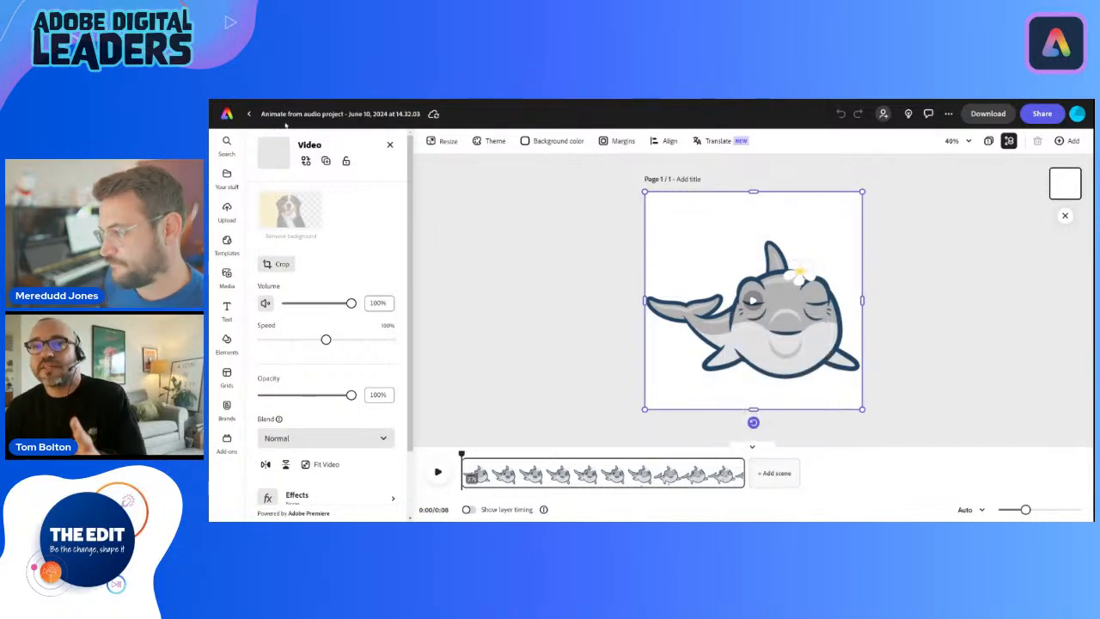
left_click(225, 114)
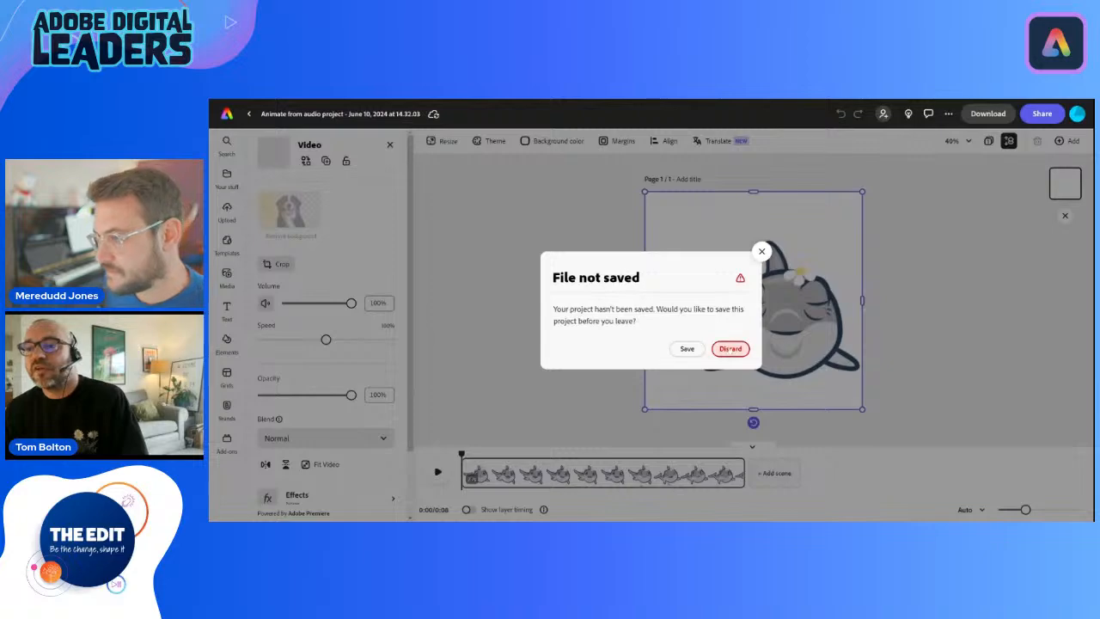
left_click(730, 348)
left_click(310, 498)
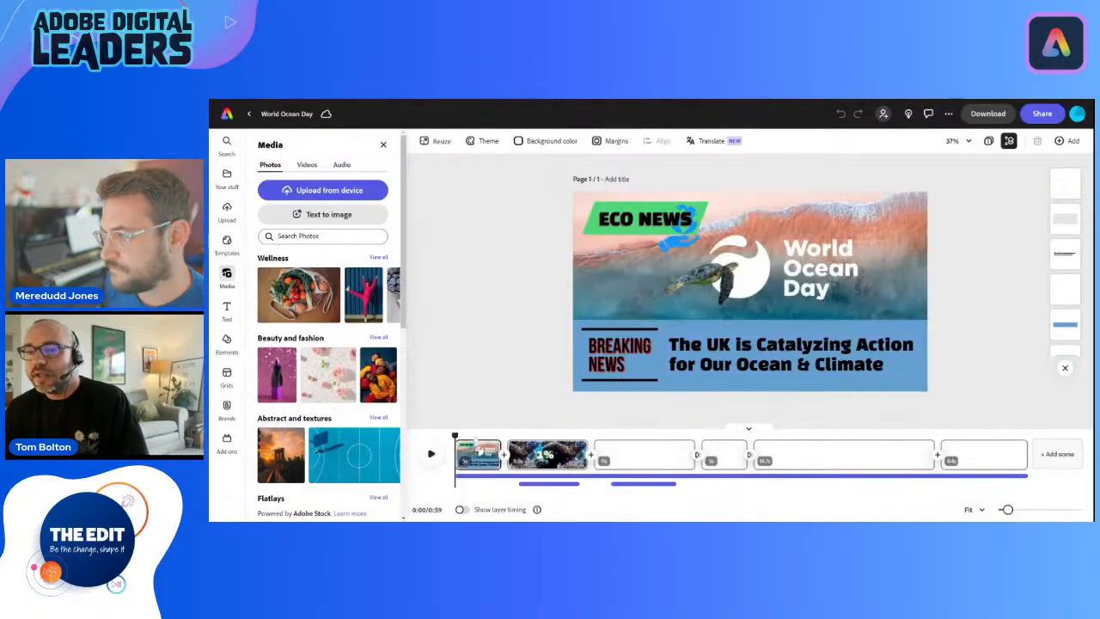
Step: Try to paste the copied dolphin into the underwater litter scene at about 31 s, and leave the project for the home page
left_click_drag(454, 436, 764, 437)
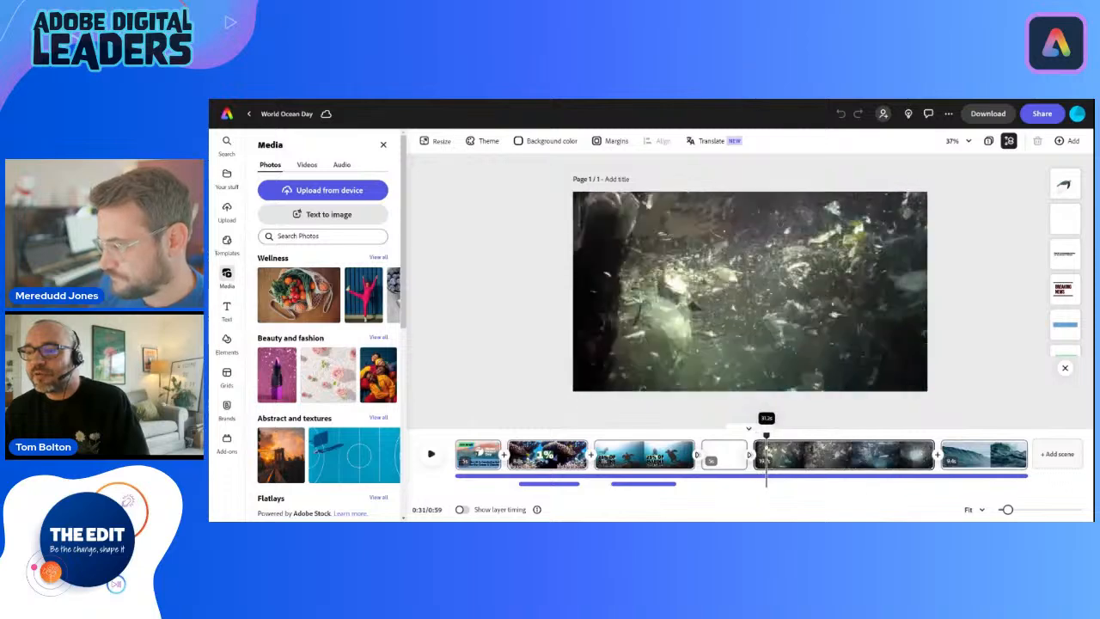
key("ctrl+v")
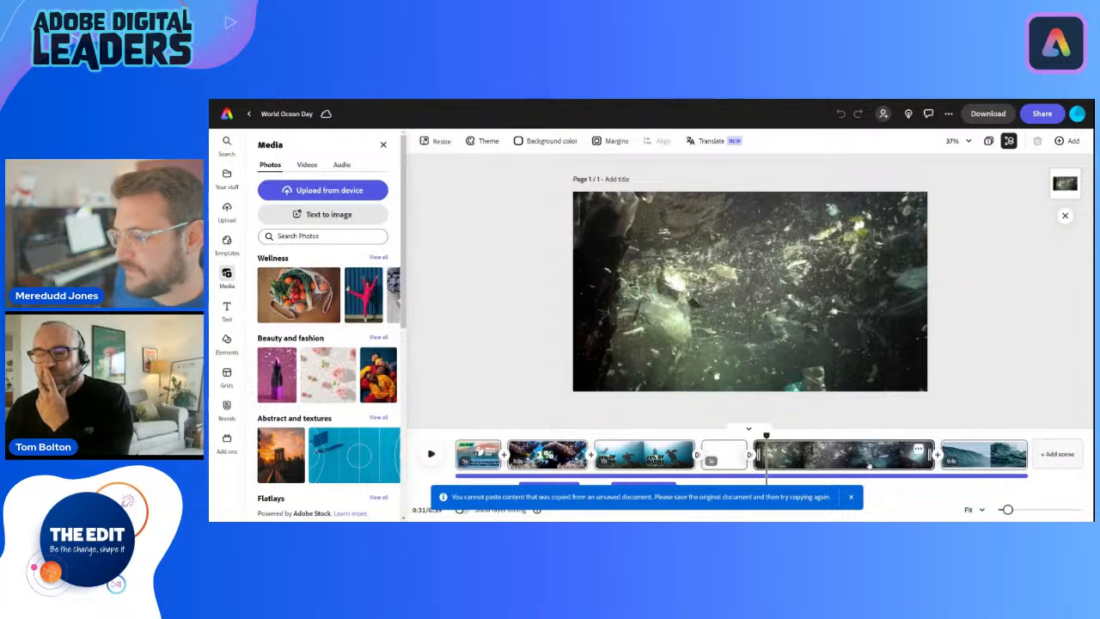
left_click(850, 496)
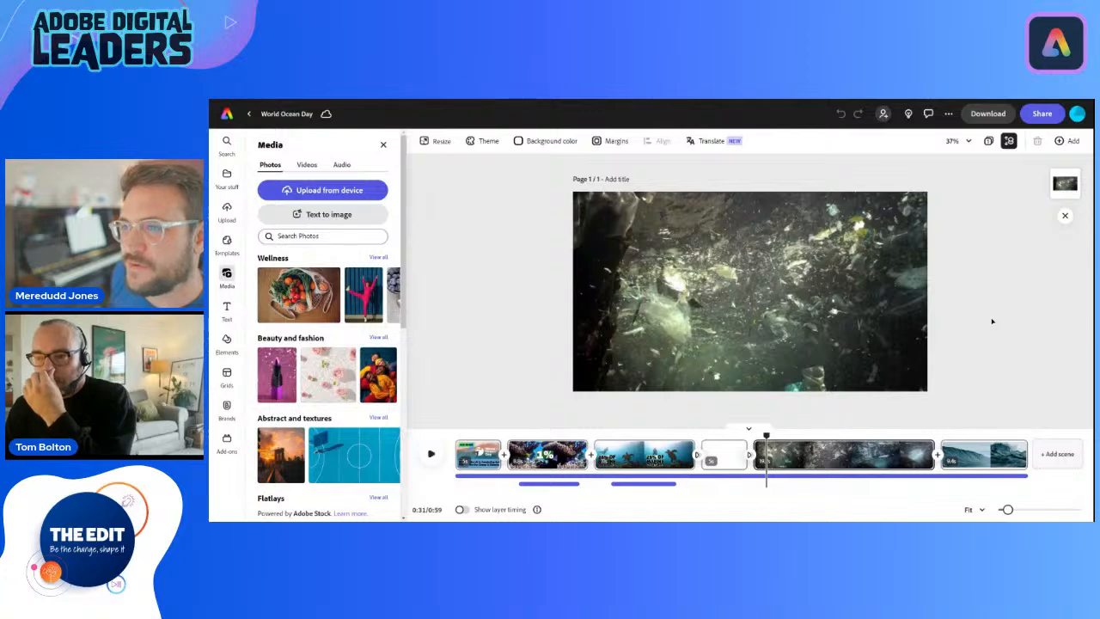
left_click(221, 113)
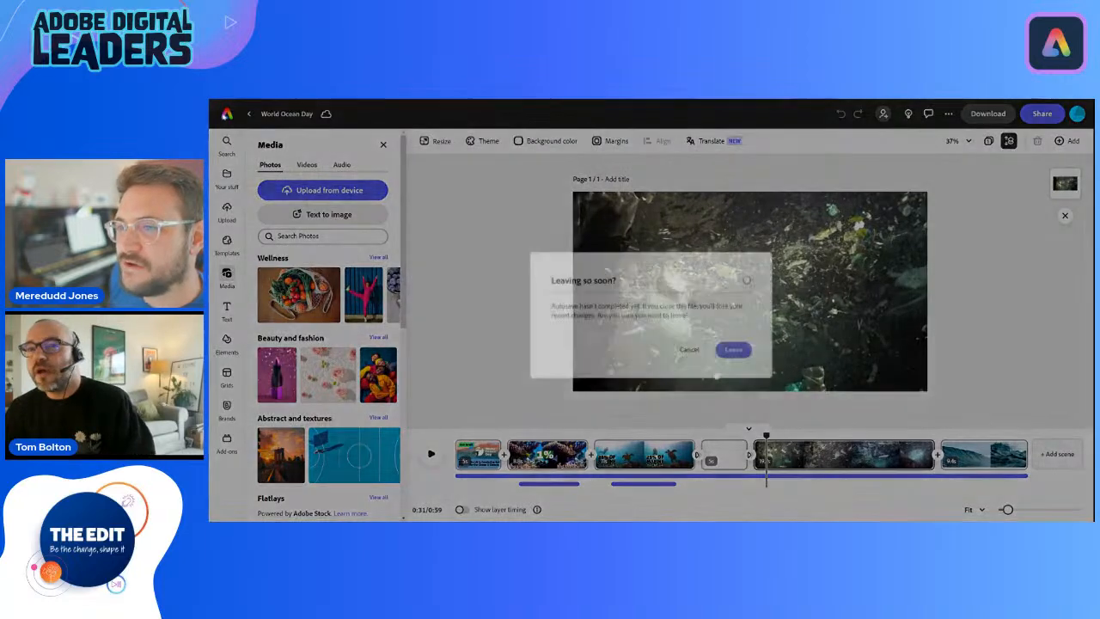
left_click(732, 345)
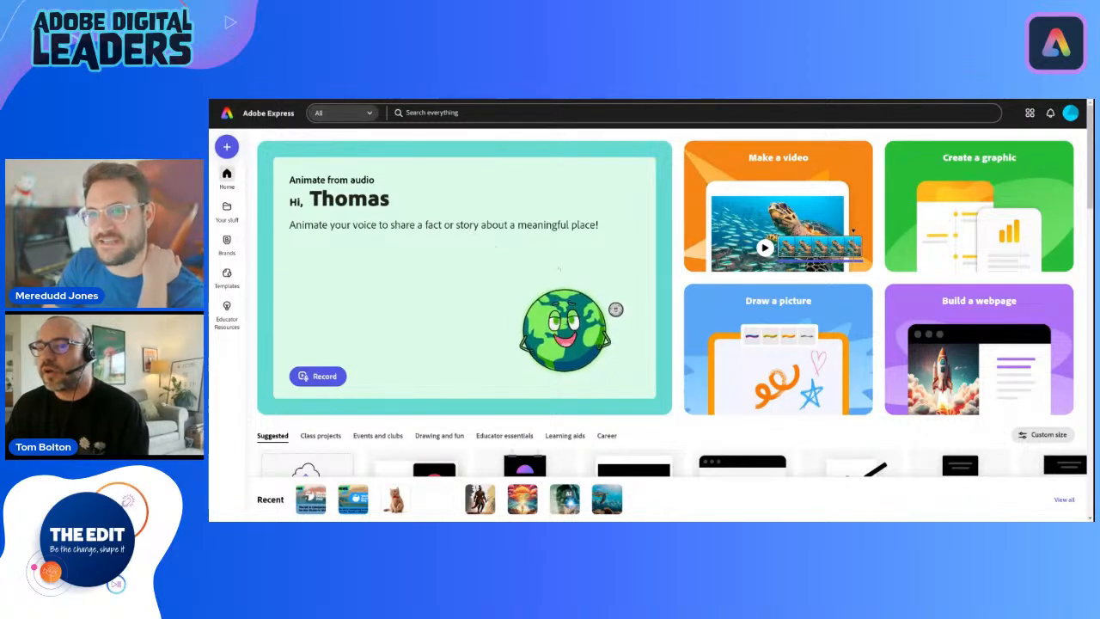
Step: Start a new audio animation with the dolphin Gertie and scale the character to 90% so it fits in the frame
left_click(323, 376)
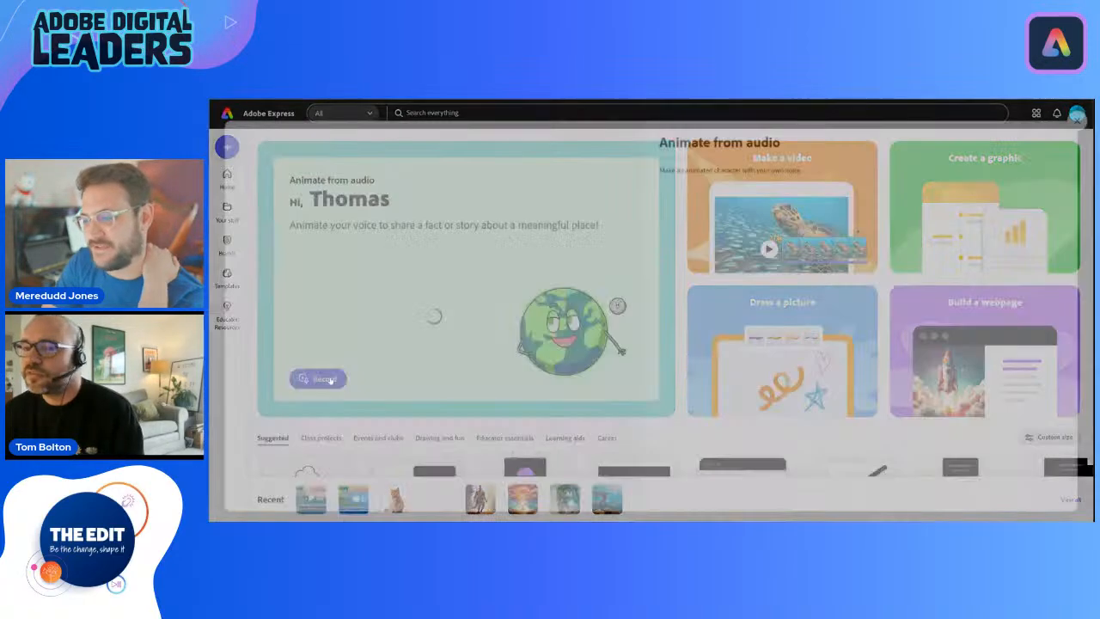
left_click(1025, 378)
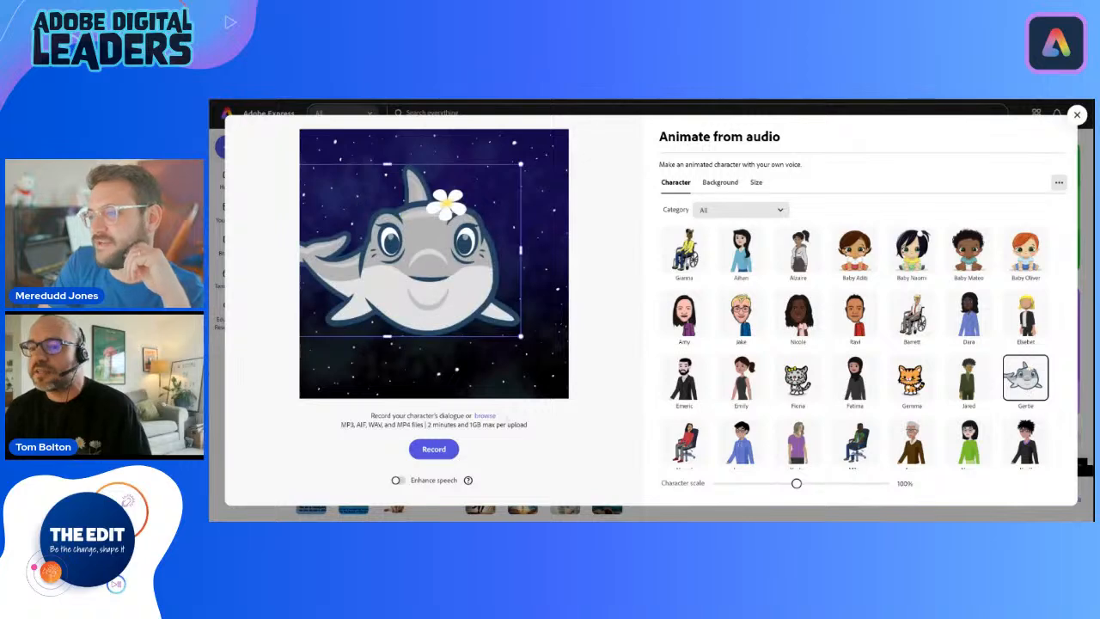
left_click_drag(536, 344, 506, 323)
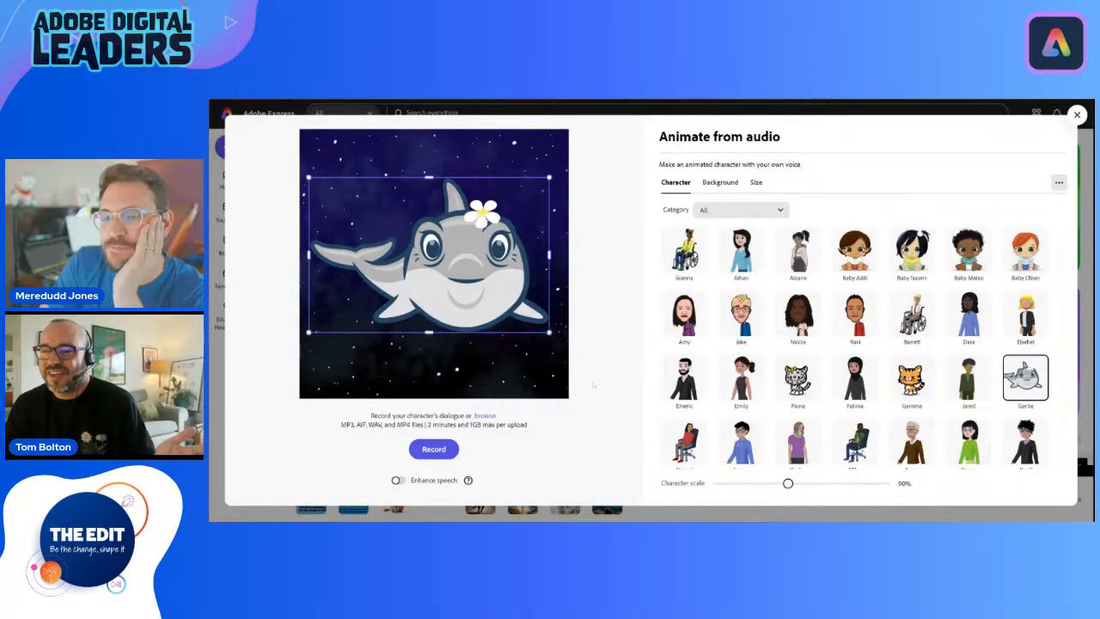
Step: Set the dolphin animation's background to Transparent and return to the character choices
left_click(731, 184)
left_click(741, 281)
left_click(675, 182)
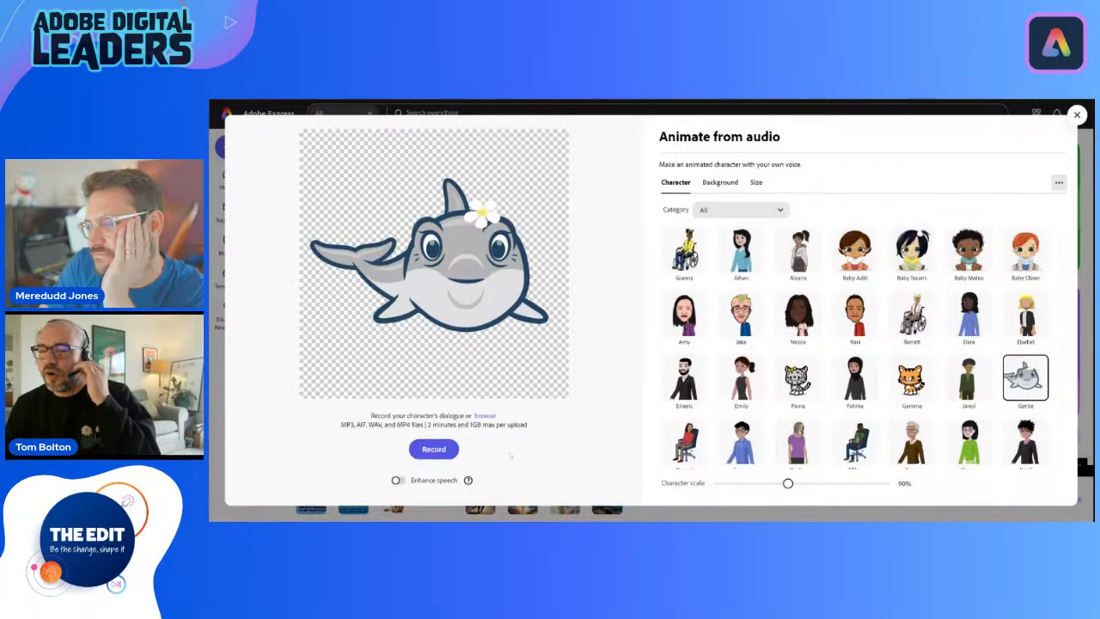
Step: Record about 7 s of dialogue for the dolphin and open the animation in the editor
left_click(447, 452)
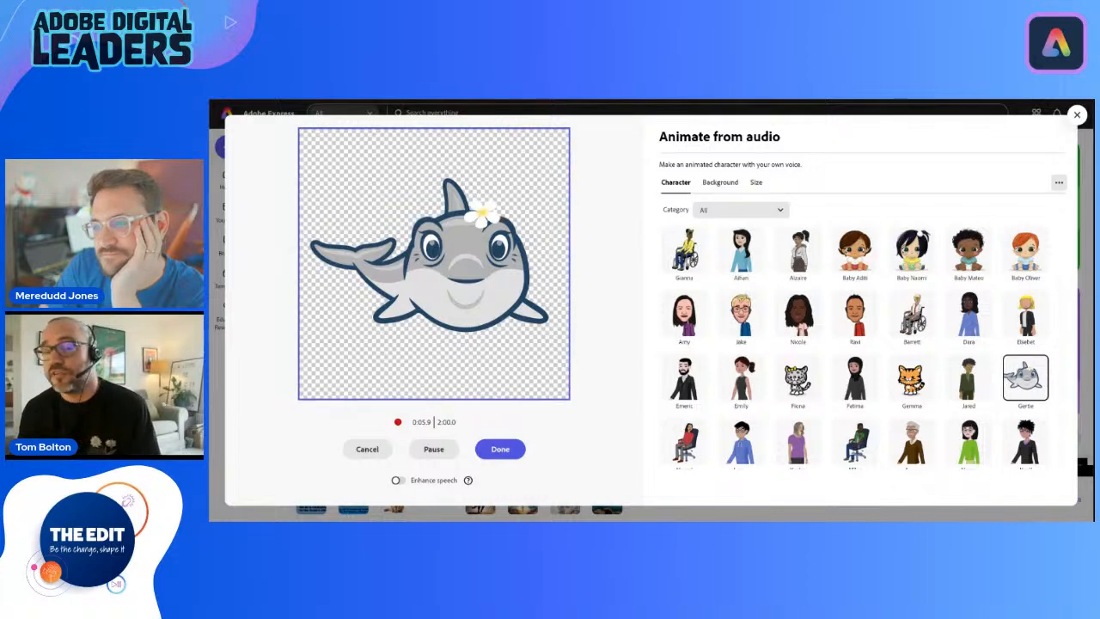
left_click(500, 448)
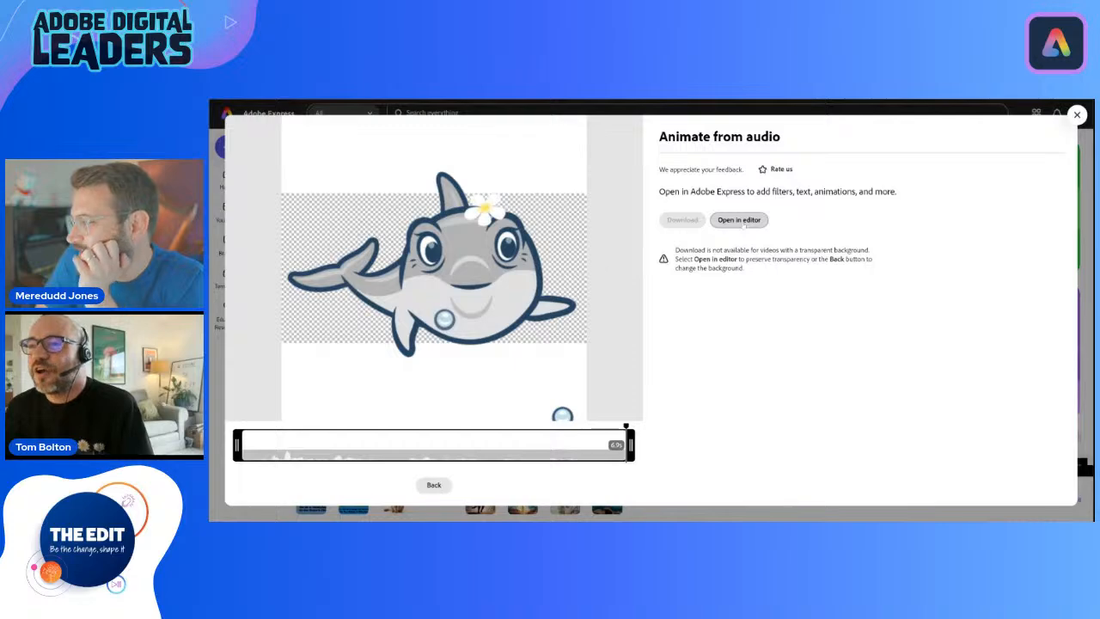
left_click(739, 220)
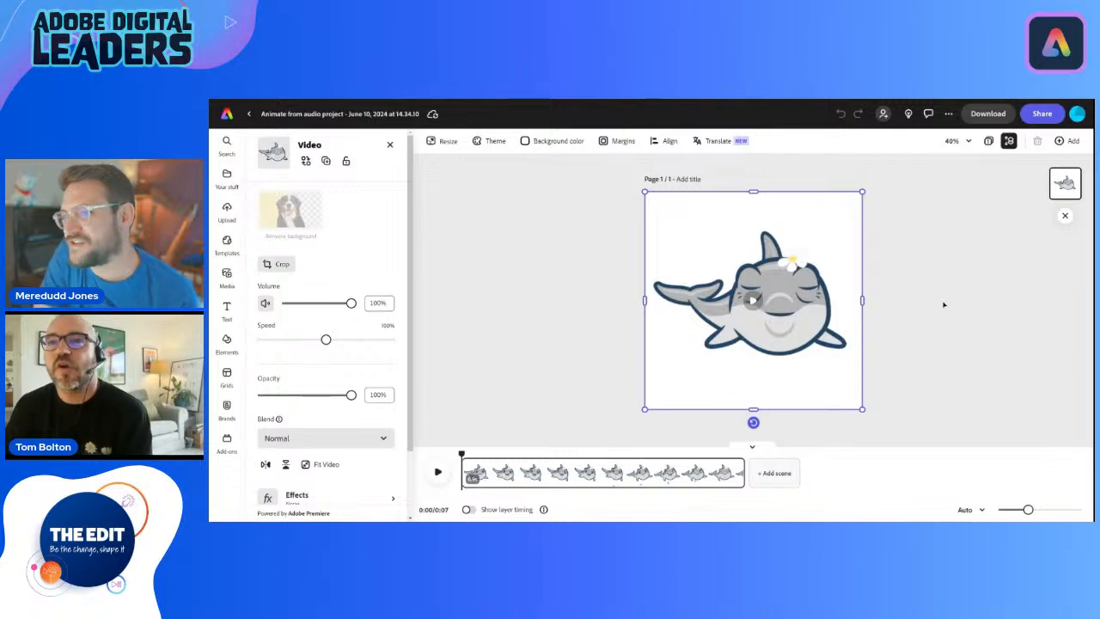
Step: Save the new dolphin animation project and copy the dolphin video from its canvas
right_click(787, 294)
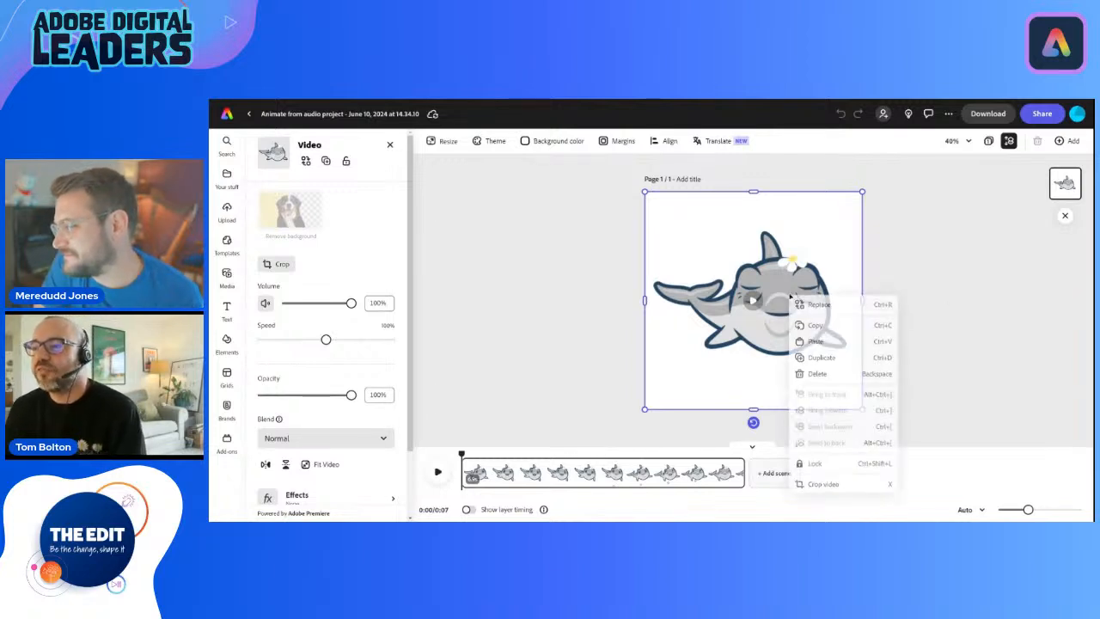
left_click(829, 326)
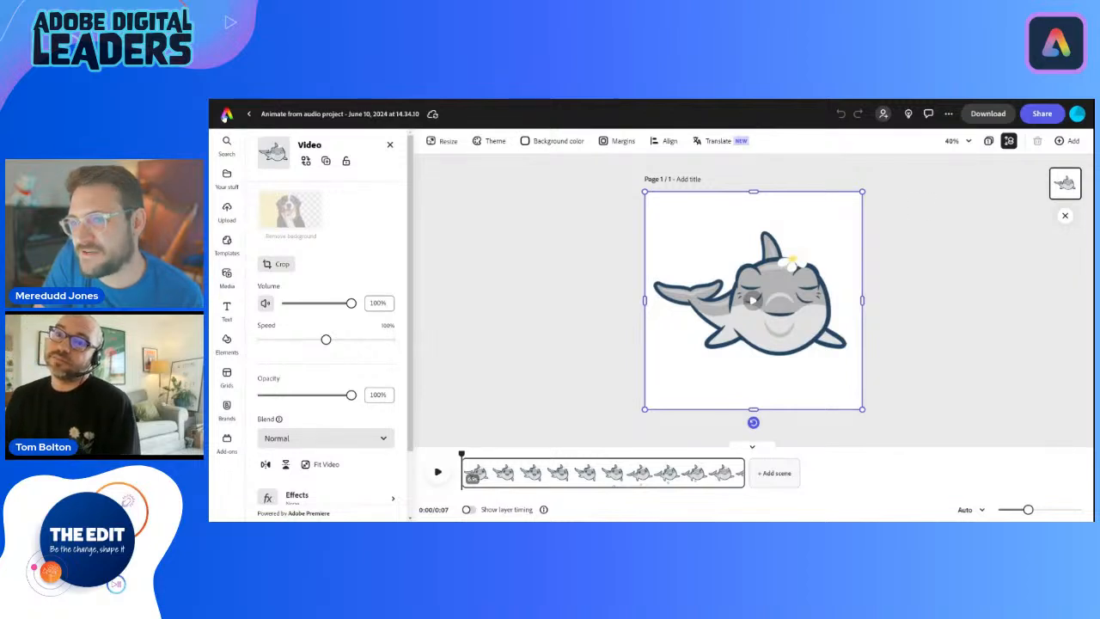
left_click(224, 116)
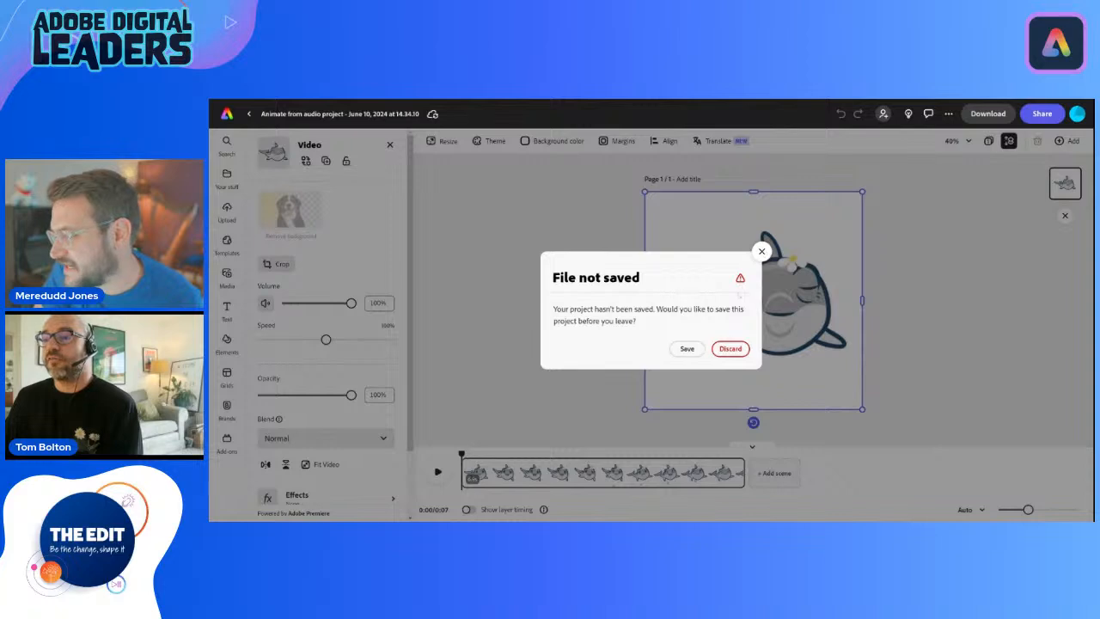
left_click(688, 349)
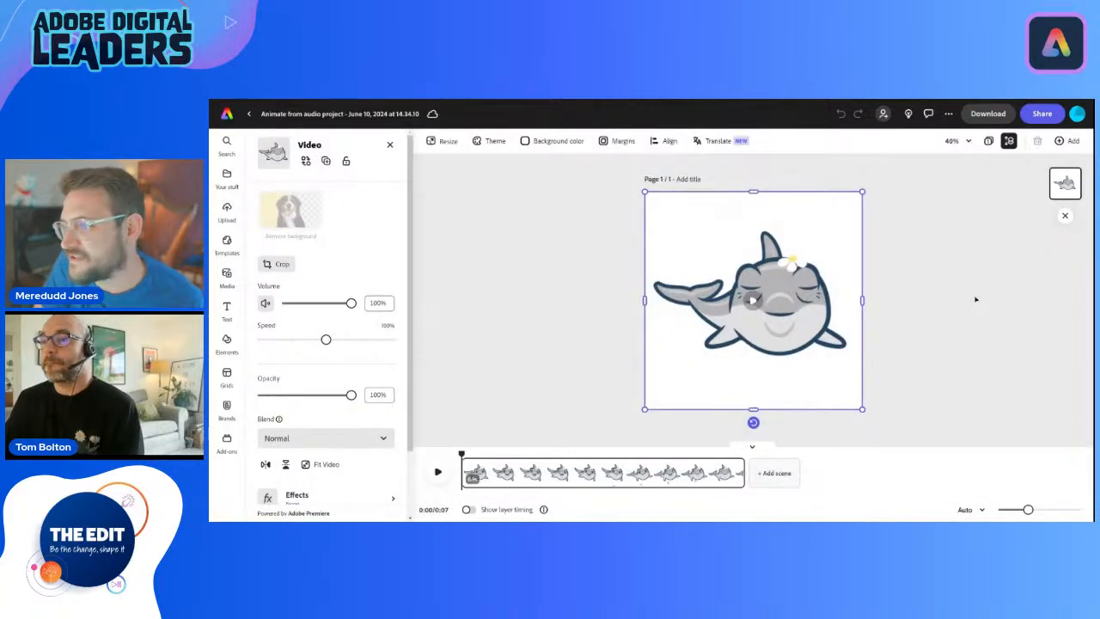
right_click(767, 279)
left_click(802, 295)
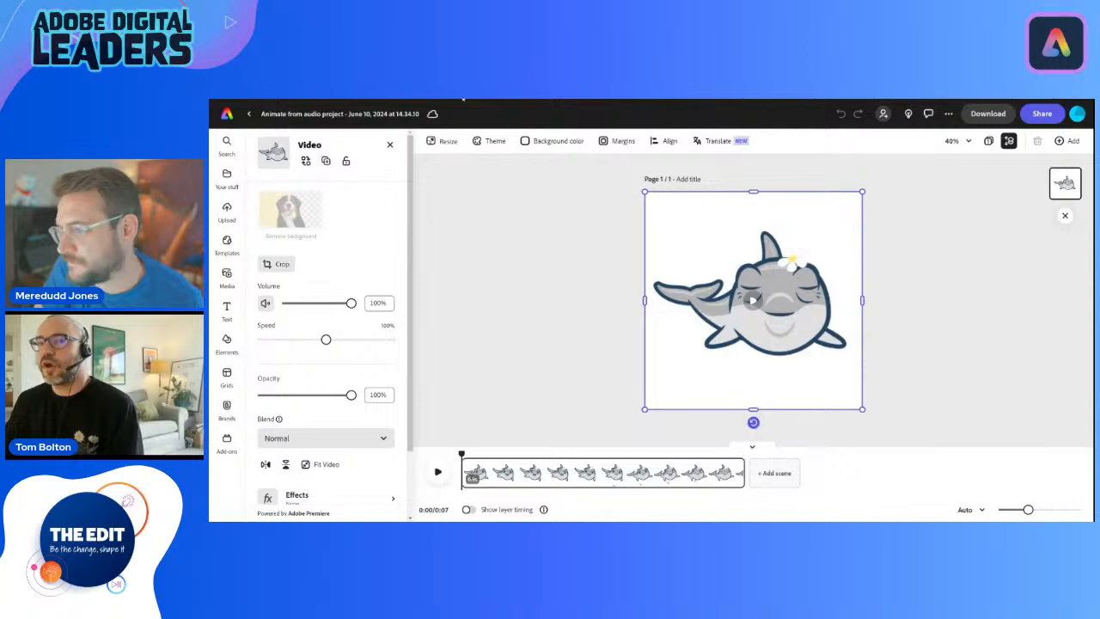
Step: Reopen the World Ocean Day project and move the playhead to about 32 s in the underwater litter scene
left_click(249, 113)
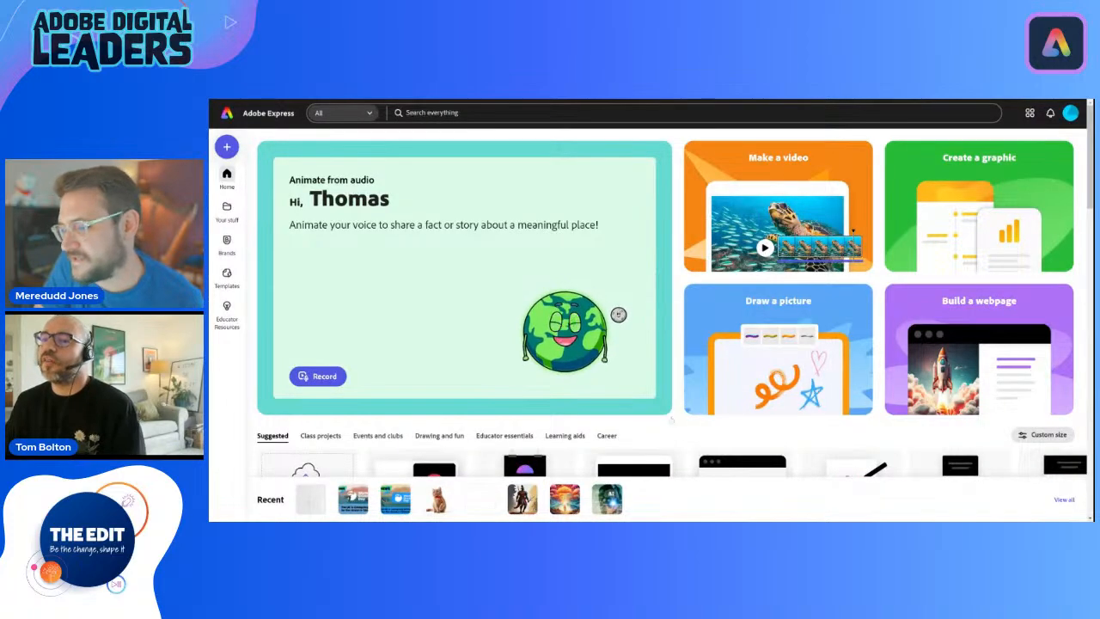
left_click(346, 505)
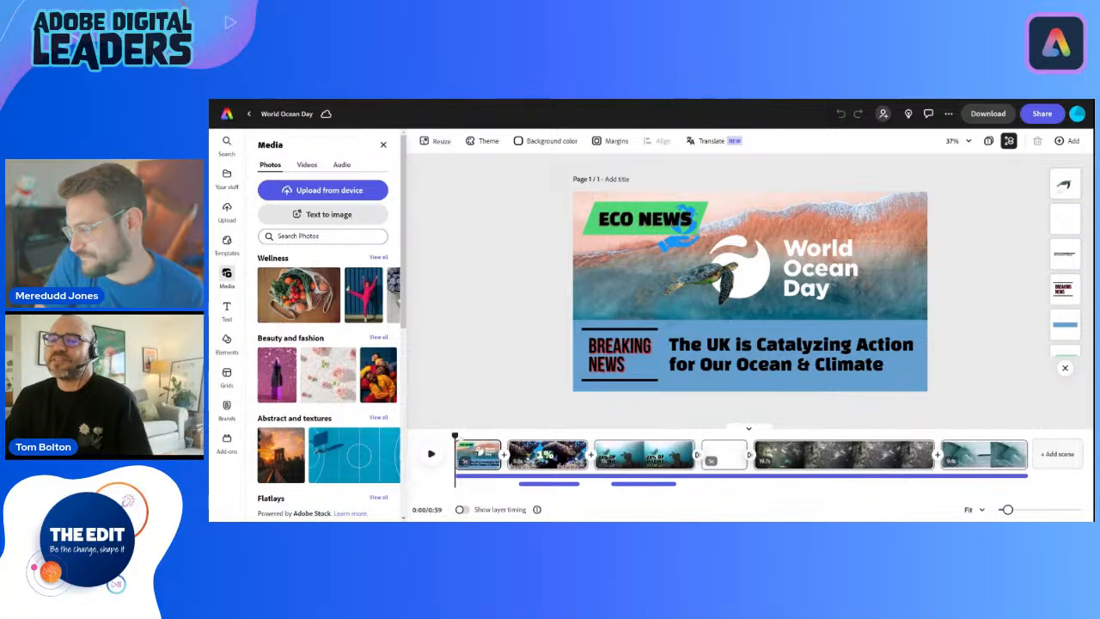
left_click_drag(455, 435, 770, 435)
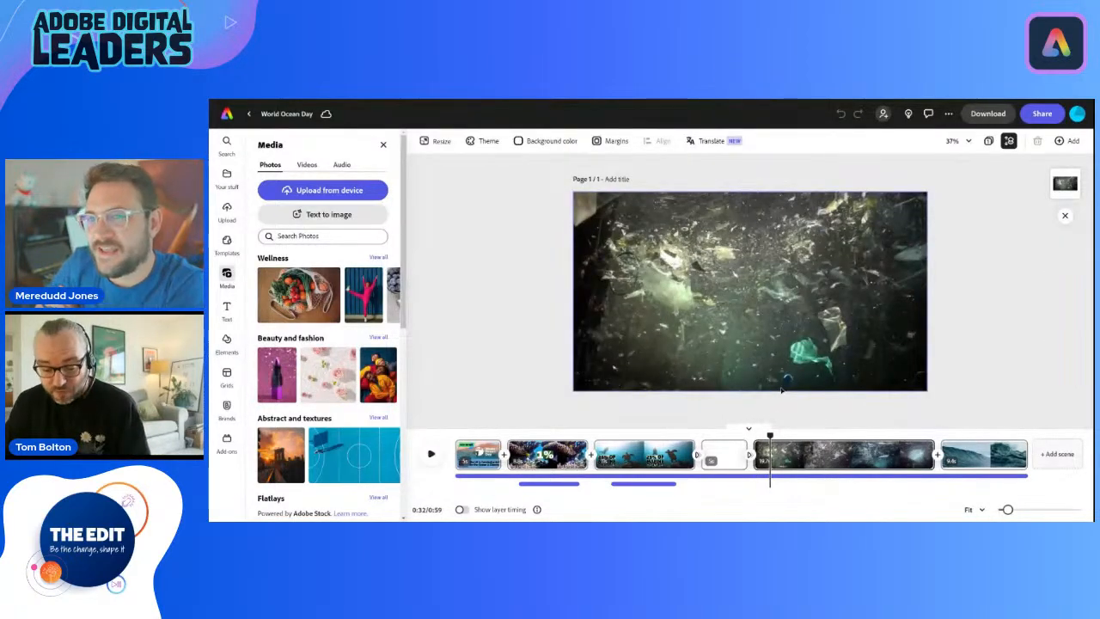